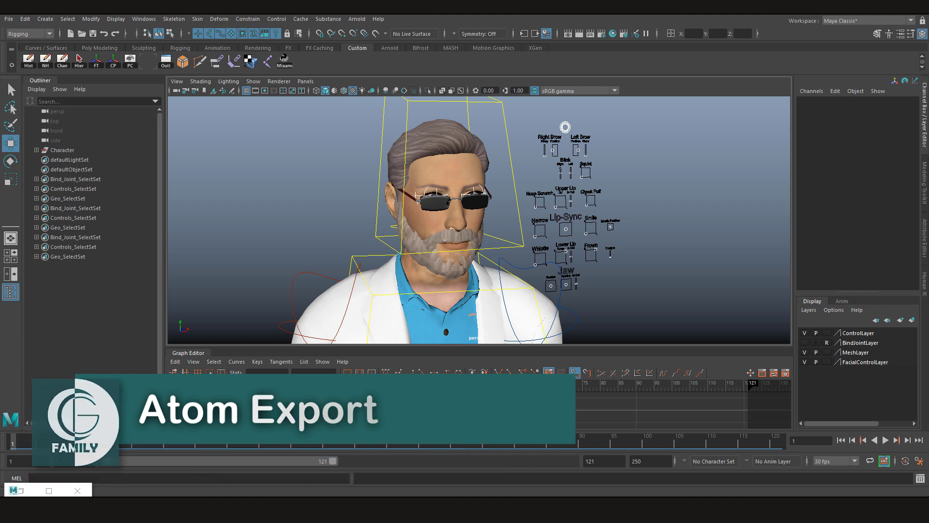
pyautogui.click(8, 19)
pyautogui.moveTo(45, 228)
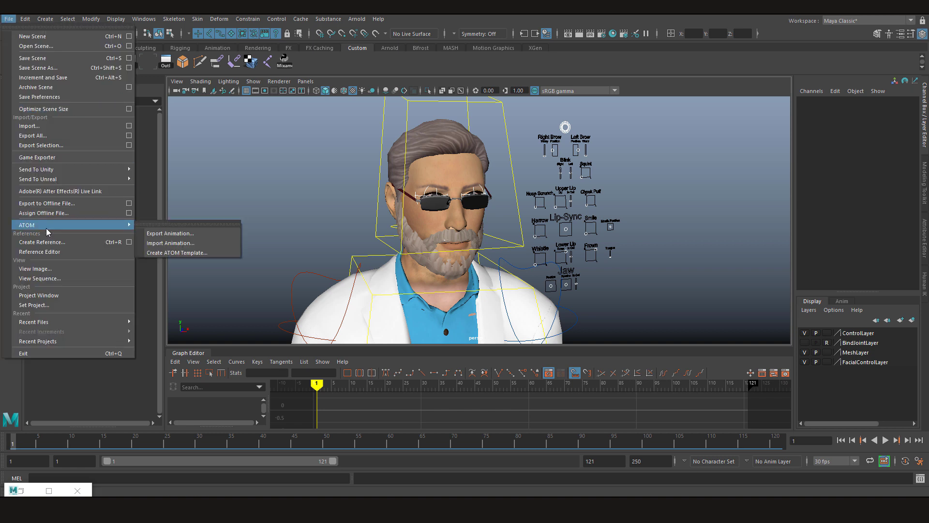
pyautogui.click(185, 167)
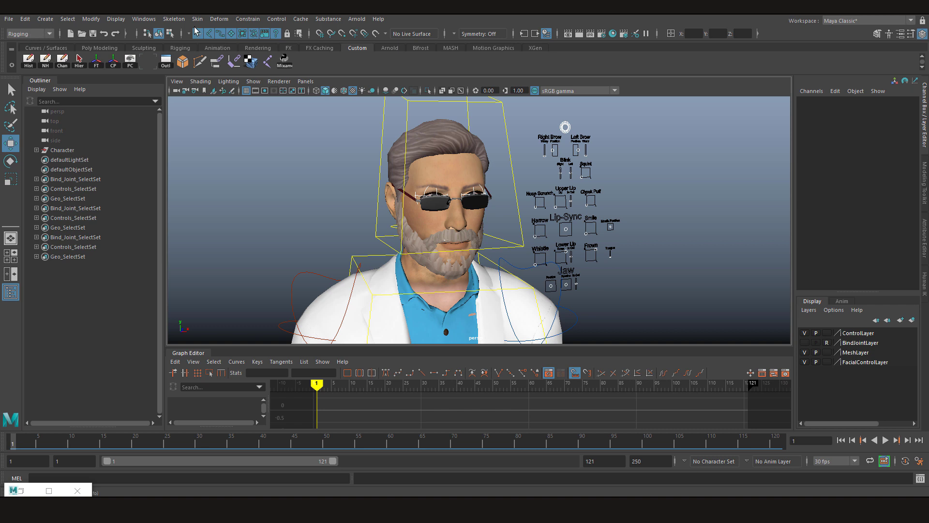
# Show the HumanIK character controls
pyautogui.click(174, 19)
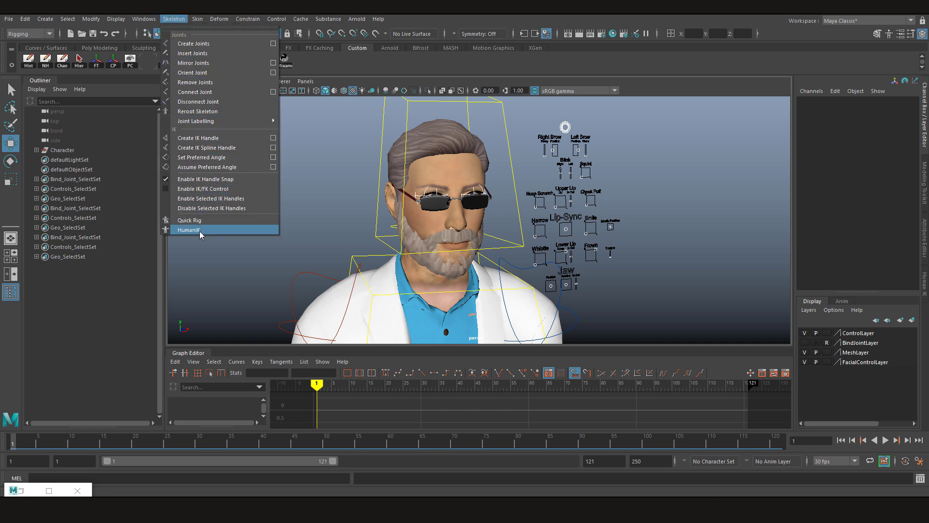
pyautogui.click(658, 180)
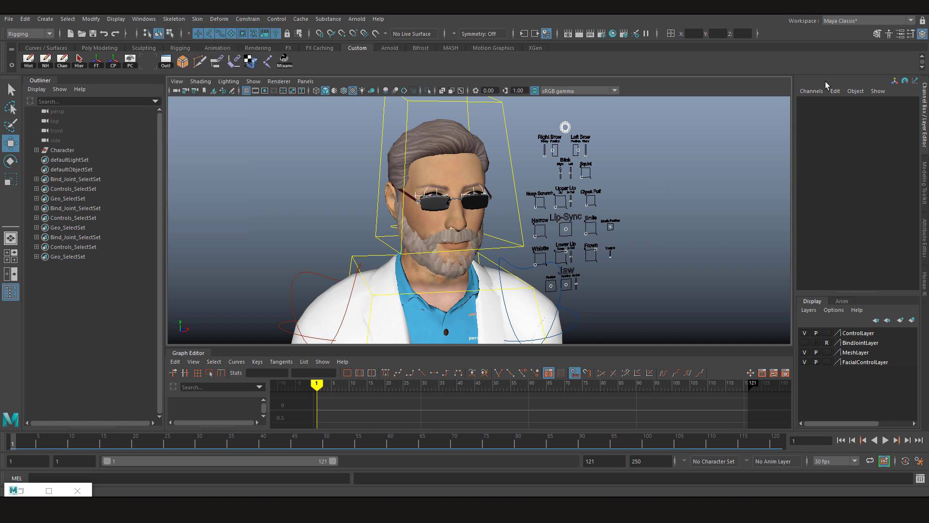
pyautogui.click(889, 34)
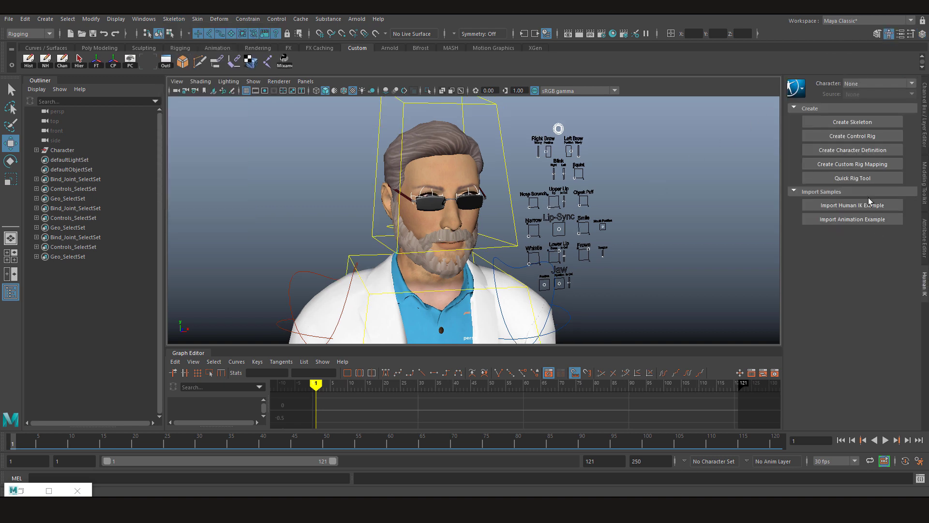
# Check the load status of the animImportExport plug-in in the Plug-in Manager
pyautogui.click(144, 19)
pyautogui.moveTo(158, 58)
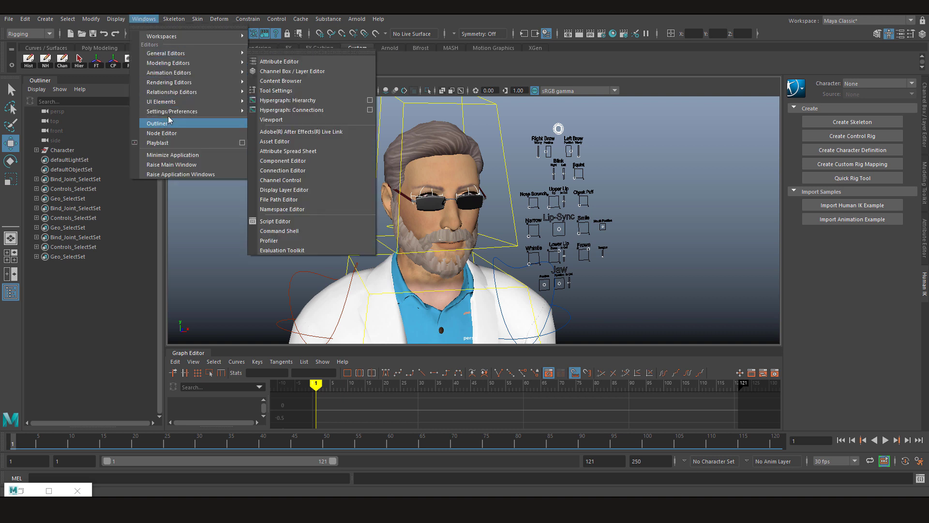
pyautogui.moveTo(169, 112)
pyautogui.click(296, 184)
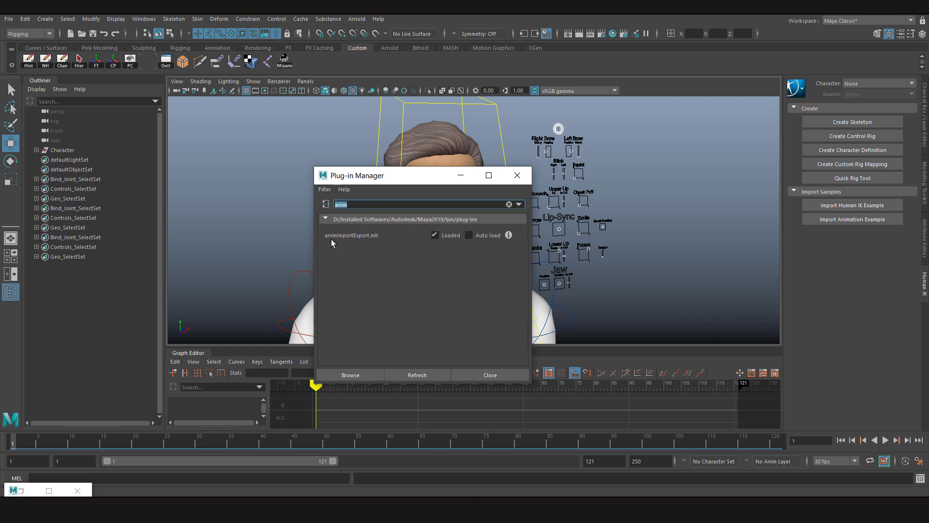
pyautogui.click(473, 375)
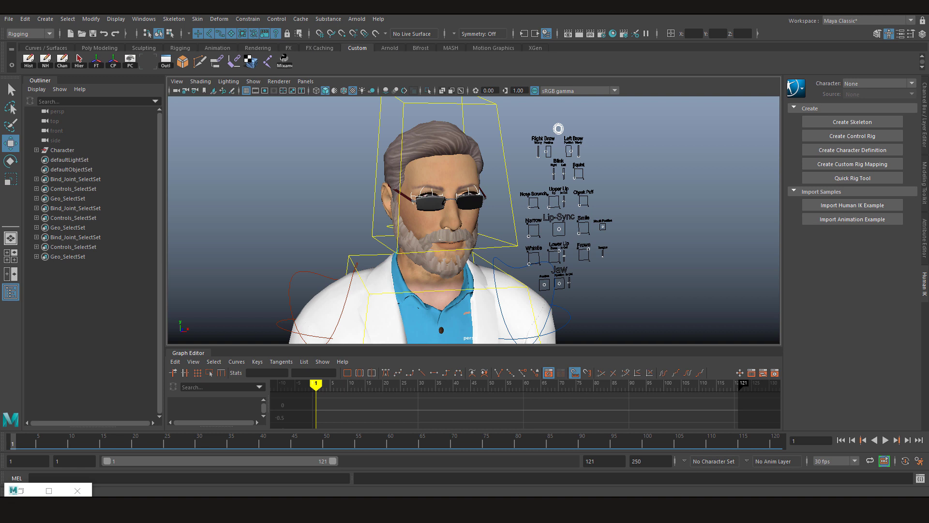
# Play back the male character's animation with the full body in view, stop it and return to frame 1
pyautogui.keyDown('alt'); pyautogui.moveTo(595, 244); pyautogui.dragTo(308, 257, button='right'); pyautogui.keyUp('alt')
pyautogui.keyDown('alt'); pyautogui.moveTo(409, 323); pyautogui.dragTo(428, 266, button='middle'); pyautogui.keyUp('alt')
pyautogui.keyDown('alt'); pyautogui.moveTo(428, 266); pyautogui.dragTo(338, 216, button='right'); pyautogui.keyUp('alt')
pyautogui.keyDown('alt'); pyautogui.moveTo(388, 265); pyautogui.dragTo(350, 224, button='middle'); pyautogui.keyUp('alt')
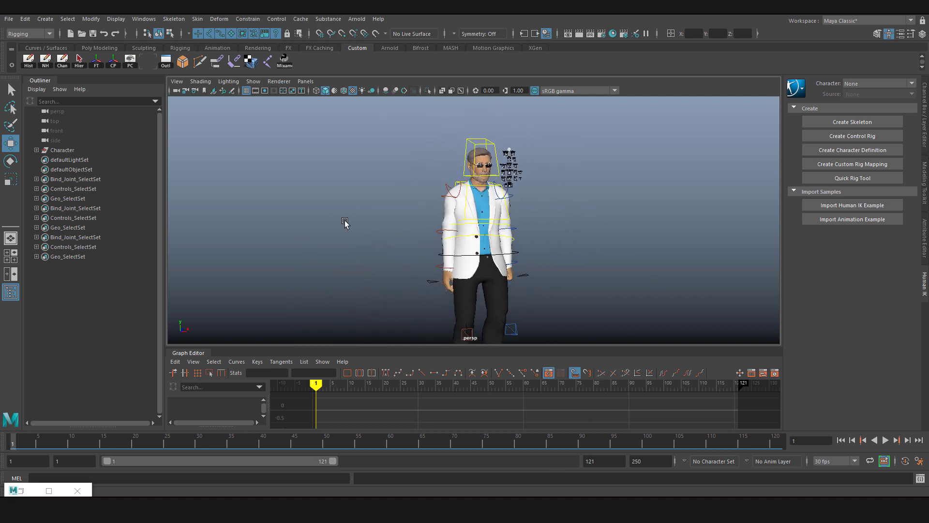
pyautogui.keyDown('alt'); pyautogui.moveTo(350, 224); pyautogui.dragTo(367, 258); pyautogui.keyUp('alt')
pyautogui.hotkey('alt', 'v')
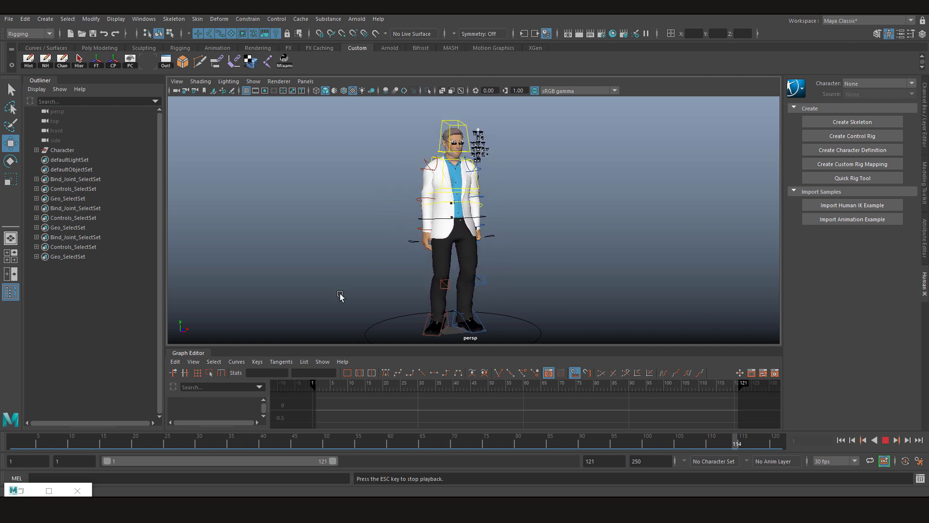
pyautogui.press('Escape')
pyautogui.click(10, 447)
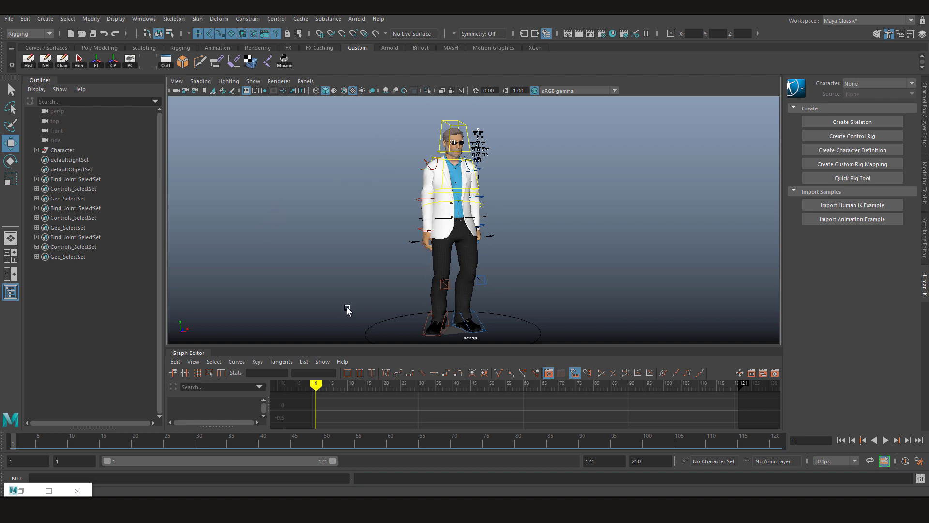
# Switch to the Maya window with the female rig and inspect its body controls and facial controls
pyautogui.click(404, 470)
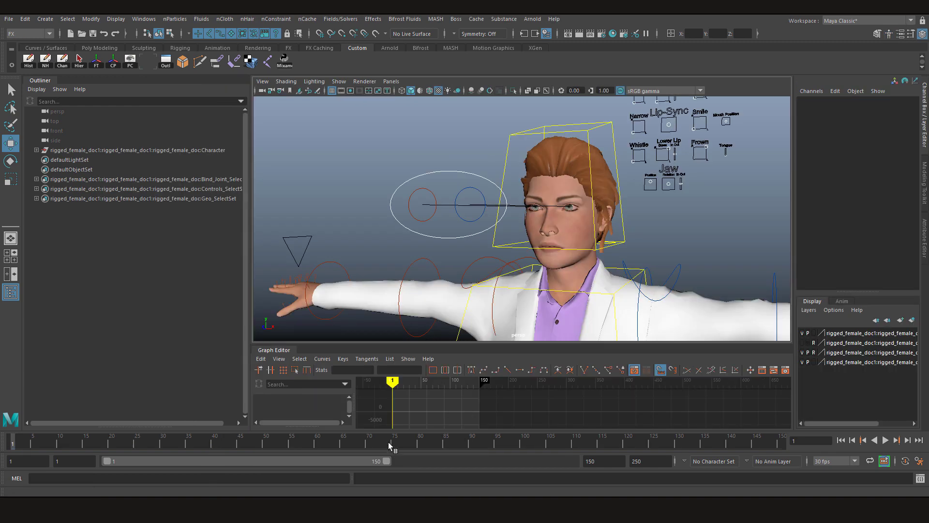
pyautogui.scroll(-5, 320, 184)
pyautogui.keyDown('alt'); pyautogui.moveTo(484, 329); pyautogui.dragTo(454, 255, button='middle'); pyautogui.keyUp('alt')
pyautogui.click(460, 174)
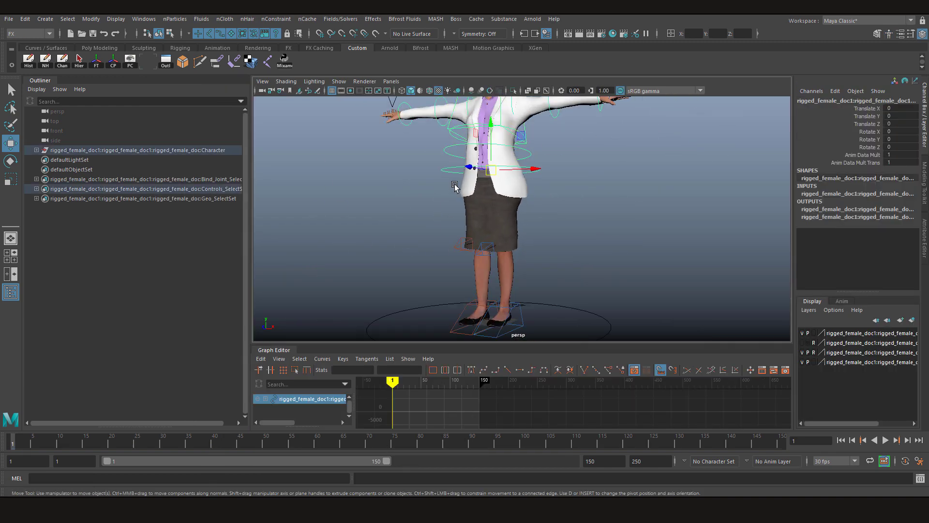
pyautogui.press('e')
pyautogui.moveTo(469, 214); pyautogui.dragTo(469, 221)
pyautogui.keyDown('alt'); pyautogui.moveTo(408, 203); pyautogui.dragTo(438, 325, button='middle'); pyautogui.keyUp('alt')
pyautogui.click(437, 326)
pyautogui.scroll(5, 478, 229)
pyautogui.keyDown('alt'); pyautogui.moveTo(478, 228); pyautogui.dragTo(488, 277, button='middle'); pyautogui.keyUp('alt')
pyautogui.scroll(-1, 478, 266)
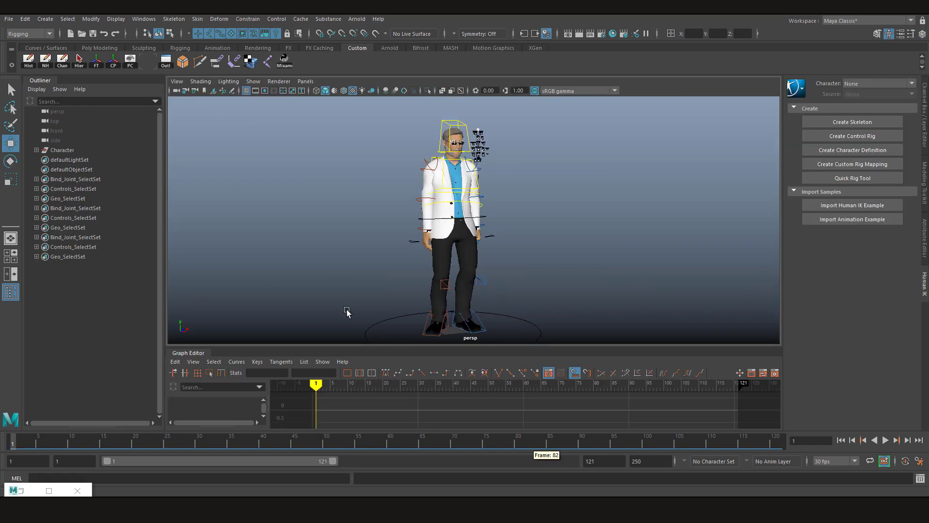
# Replay the animation in the male character's scene, stop it and return to the first frame
pyautogui.hotkey('alt', 'v')
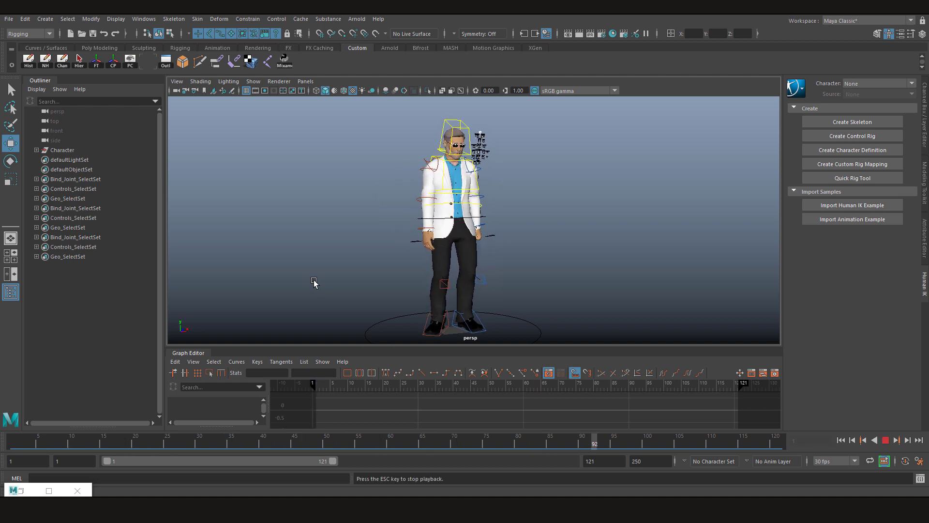
pyautogui.press('Escape')
pyautogui.click(8, 442)
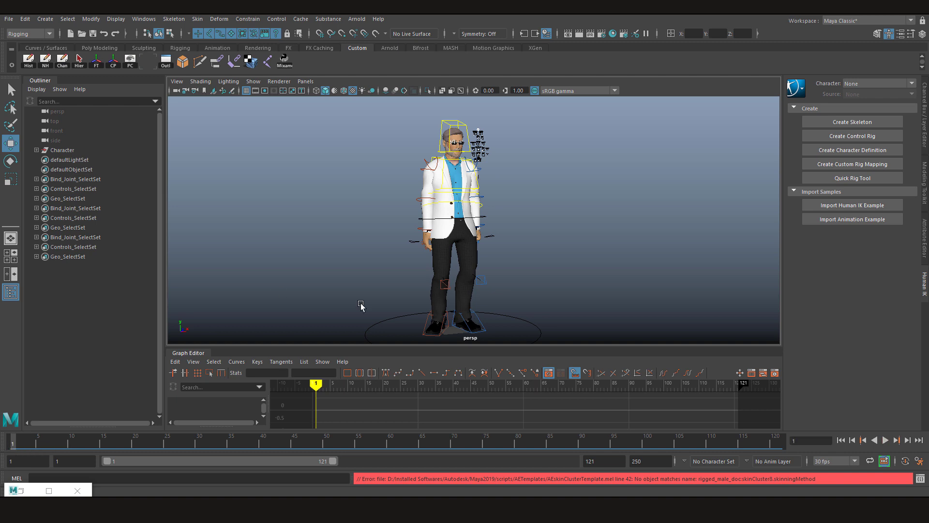
# Replace the HumanIK controls with the Channel Box and show the animation layers
pyautogui.keyDown('alt'); pyautogui.moveTo(350, 170); pyautogui.dragTo(390, 239, button='right'); pyautogui.keyUp('alt')
pyautogui.keyDown('alt'); pyautogui.moveTo(390, 238); pyautogui.dragTo(498, 257, button='middle'); pyautogui.keyUp('alt')
pyautogui.keyDown('alt'); pyautogui.moveTo(498, 257); pyautogui.dragTo(430, 228); pyautogui.keyUp('alt')
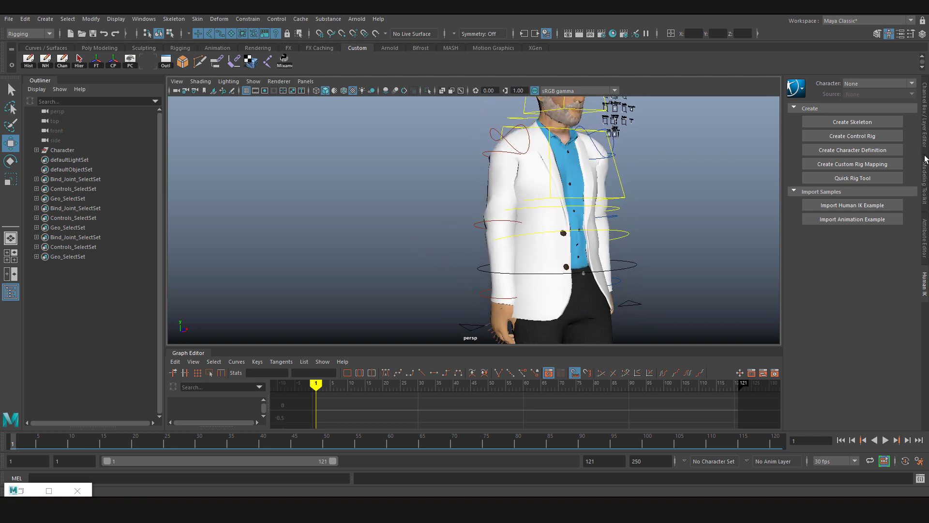
pyautogui.click(923, 116)
pyautogui.click(846, 298)
pyautogui.keyDown('alt'); pyautogui.moveTo(490, 274); pyautogui.dragTo(472, 212); pyautogui.keyUp('alt')
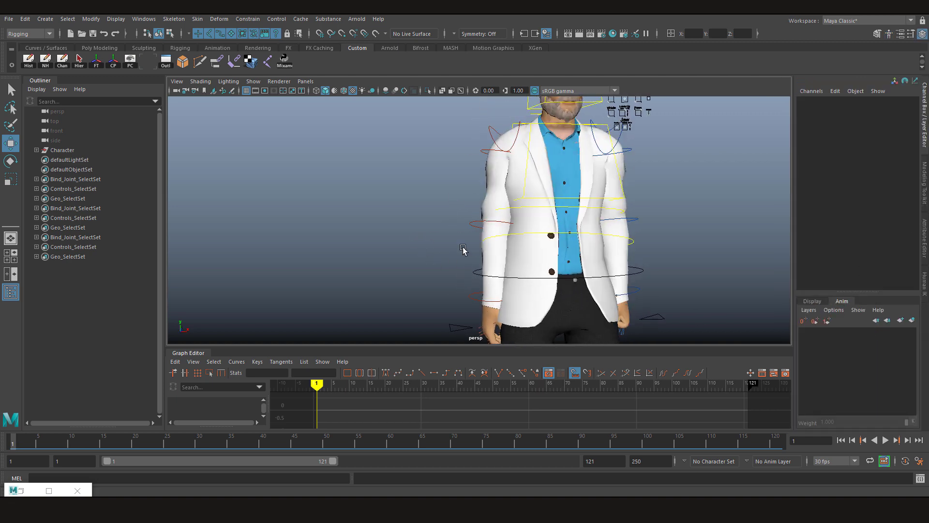
# Create an animation layer from the right and left shoulder controls and make it the active layer
pyautogui.click(490, 134)
pyautogui.keyDown('shift'); pyautogui.moveTo(616, 140); pyautogui.dragTo(727, 302); pyautogui.keyUp('shift')
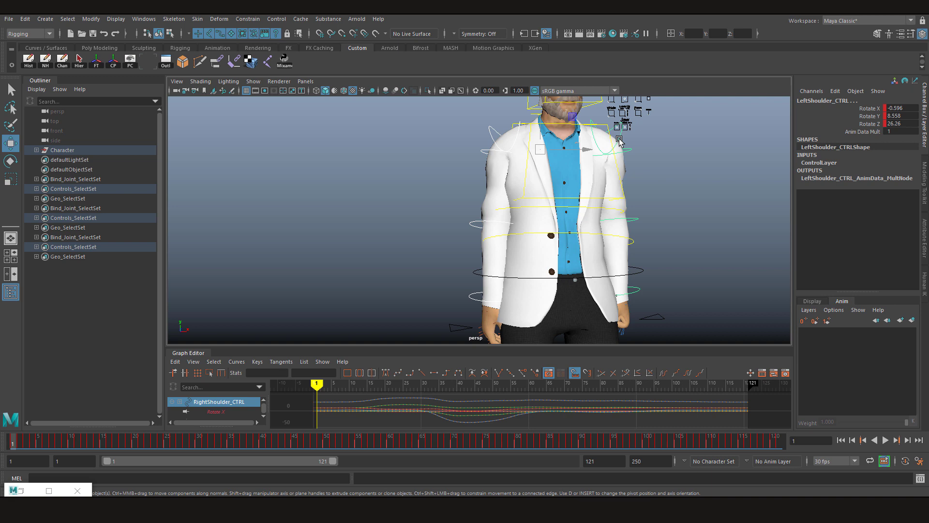
pyautogui.click(912, 320)
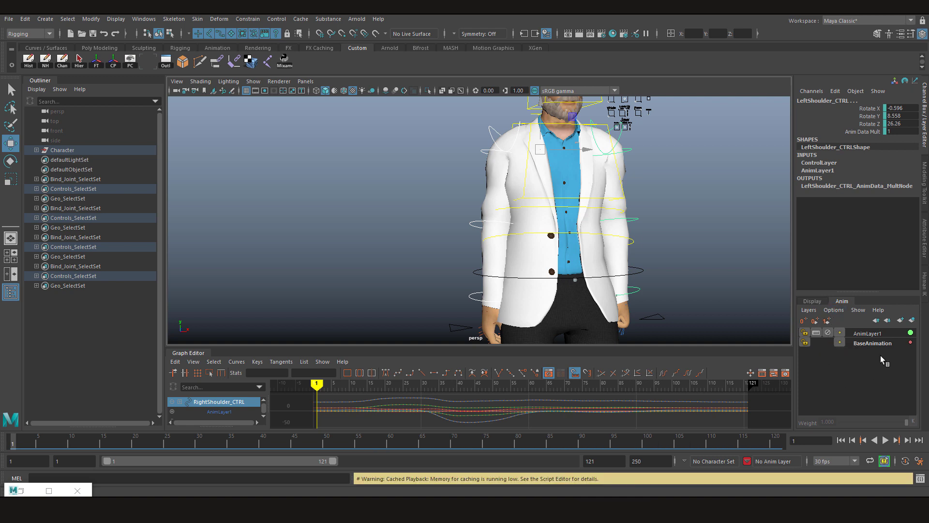
pyautogui.click(866, 332)
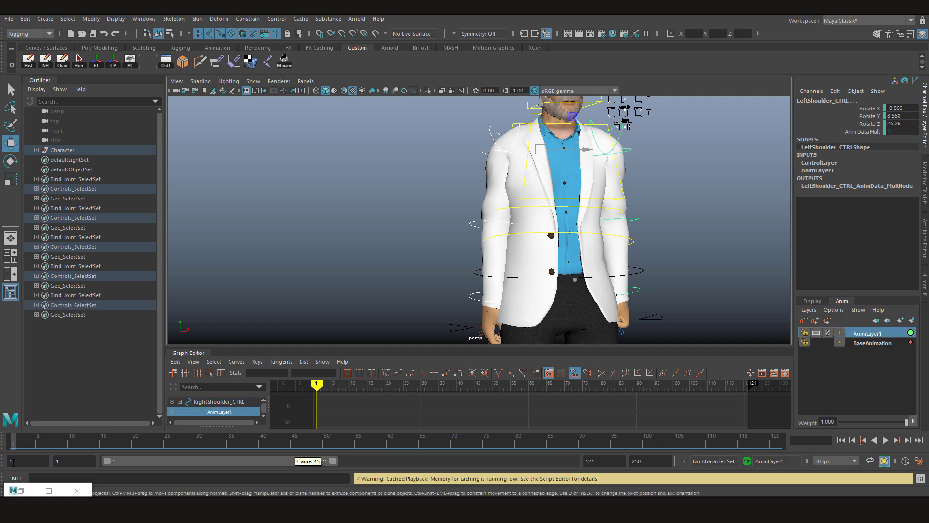
# Key both shoulder controls at frame 1 on AnimLayer1 and rotate them slightly, with the left shoulder's Rotate X at -2.575
pyautogui.press('s')
pyautogui.moveTo(12, 446); pyautogui.dragTo(13, 446)
pyautogui.keyDown('alt'); pyautogui.moveTo(517, 182); pyautogui.dragTo(475, 255, button='middle'); pyautogui.keyUp('alt')
pyautogui.press('e')
pyautogui.moveTo(546, 178); pyautogui.dragTo(547, 177)
pyautogui.keyDown('alt'); pyautogui.moveTo(542, 234); pyautogui.dragTo(540, 165, button='middle'); pyautogui.keyUp('alt')
pyautogui.moveTo(487, 299); pyautogui.dragTo(486, 298, button='middle')
pyautogui.keyDown('alt'); pyautogui.moveTo(478, 298); pyautogui.dragTo(524, 308); pyautogui.keyUp('alt')
pyautogui.moveTo(525, 308); pyautogui.dragTo(522, 312, button='middle')
pyautogui.keyDown('alt'); pyautogui.moveTo(523, 311); pyautogui.dragTo(497, 303); pyautogui.keyUp('alt')
pyautogui.keyDown('alt'); pyautogui.moveTo(497, 301); pyautogui.dragTo(532, 340, button='middle'); pyautogui.keyUp('alt')
pyautogui.keyDown('alt'); pyautogui.moveTo(531, 341); pyautogui.dragTo(450, 282, button='right'); pyautogui.keyUp('alt')
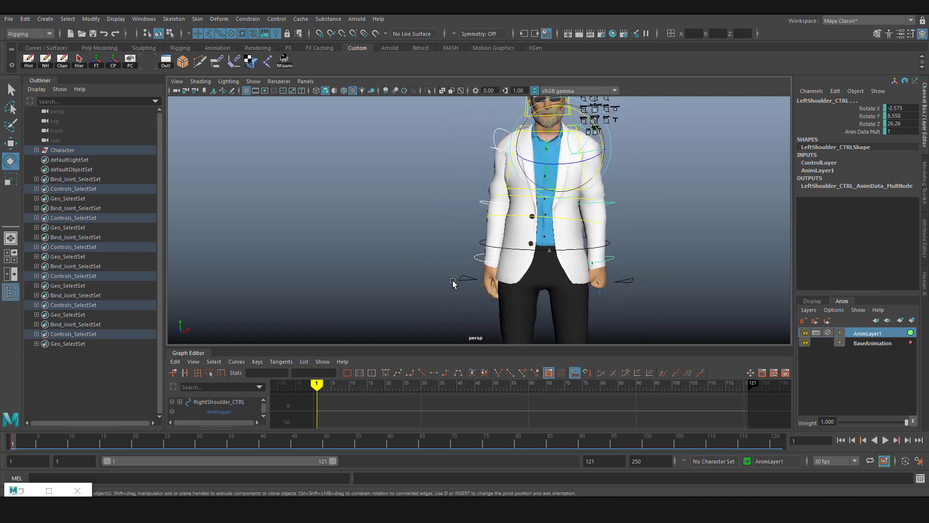
pyautogui.keyDown('alt'); pyautogui.moveTo(396, 231); pyautogui.dragTo(450, 238); pyautogui.keyUp('alt')
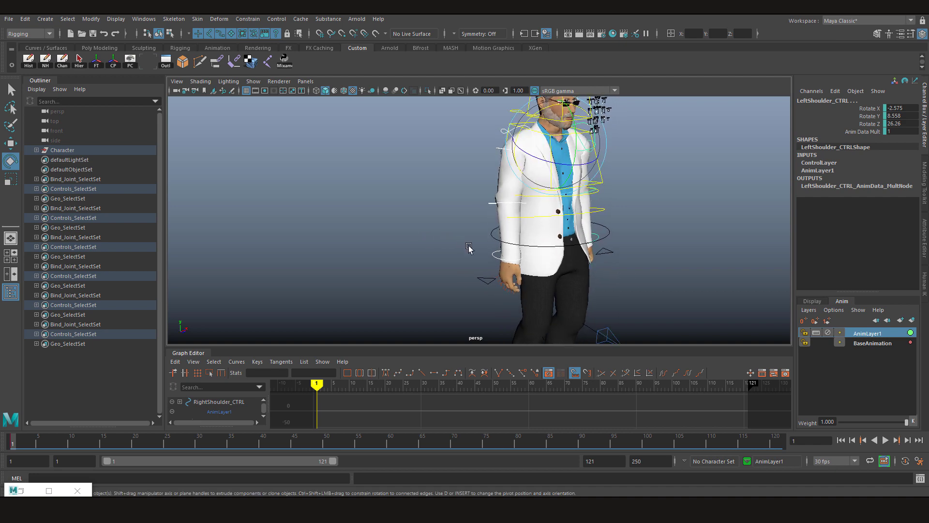
# Scrub through the first frames to examine the arm motion, stopping at frame 5
pyautogui.moveTo(57, 443); pyautogui.dragTo(13, 442)
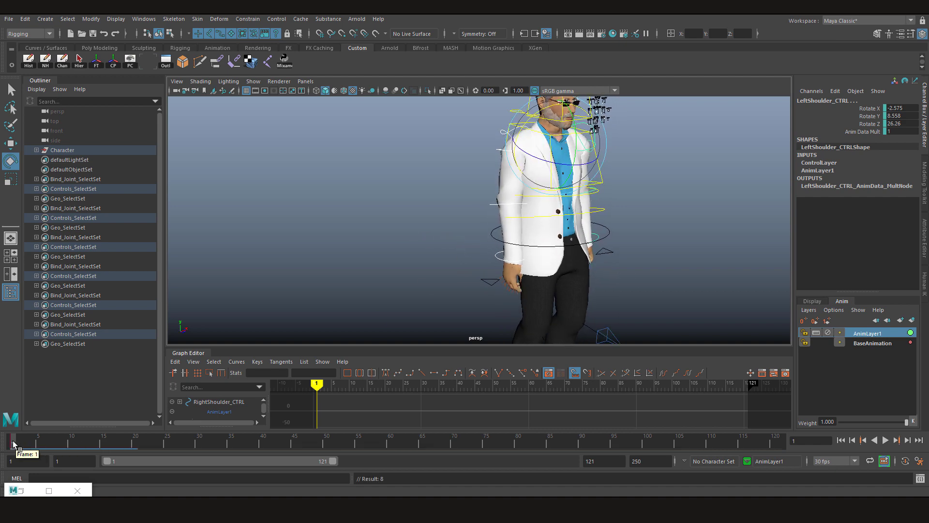
pyautogui.click(26, 446)
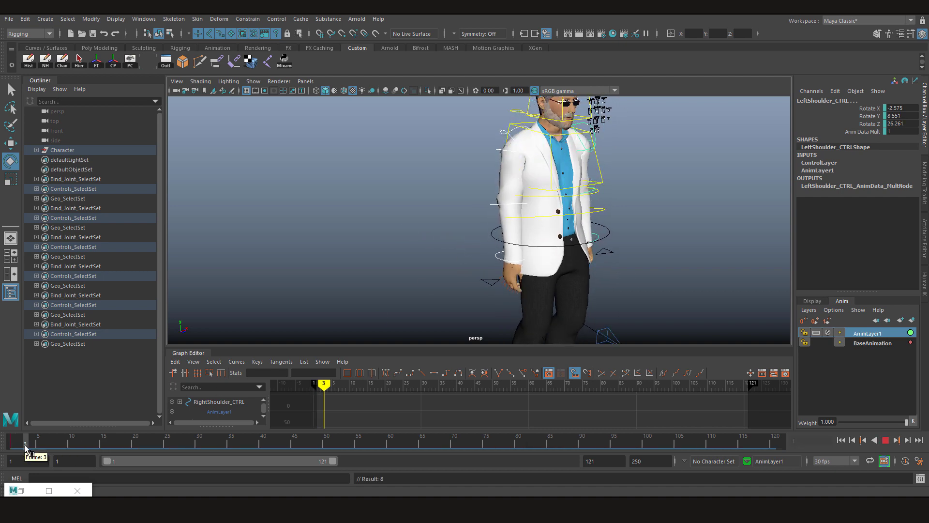
pyautogui.moveTo(26, 449); pyautogui.dragTo(38, 447)
pyautogui.keyDown('alt'); pyautogui.moveTo(476, 264); pyautogui.dragTo(438, 260); pyautogui.keyUp('alt')
pyautogui.moveTo(438, 259); pyautogui.dragTo(442, 264, button='middle')
pyautogui.keyDown('alt'); pyautogui.moveTo(442, 264); pyautogui.dragTo(499, 314, button='right'); pyautogui.keyUp('alt')
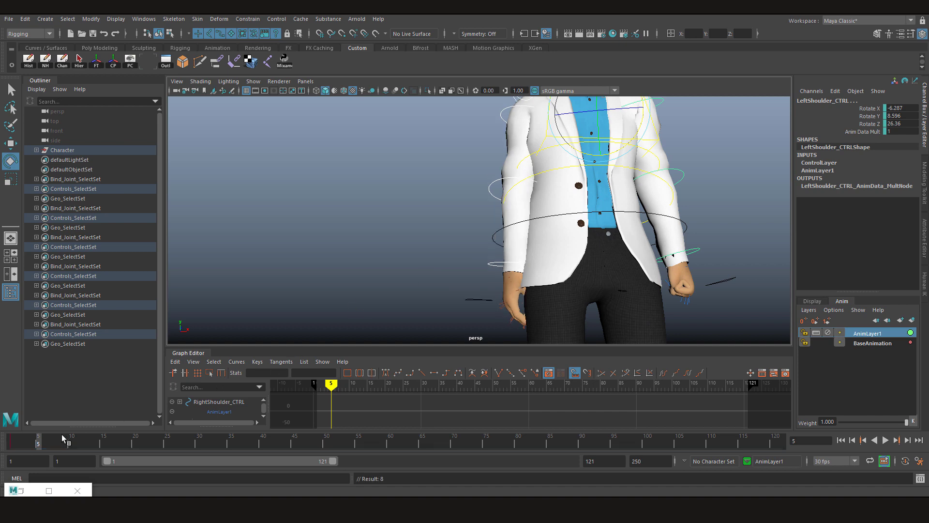
pyautogui.moveTo(31, 446)
pyautogui.mouseDown()
pyautogui.moveTo(53, 452)
pyautogui.moveTo(3, 447)
pyautogui.moveTo(41, 452)
pyautogui.mouseUp()
# Rotate the right shoulder control at frame 5 and set a key for it on AnimLayer1
pyautogui.keyDown('alt'); pyautogui.moveTo(513, 121); pyautogui.dragTo(477, 211, button='middle'); pyautogui.keyUp('alt')
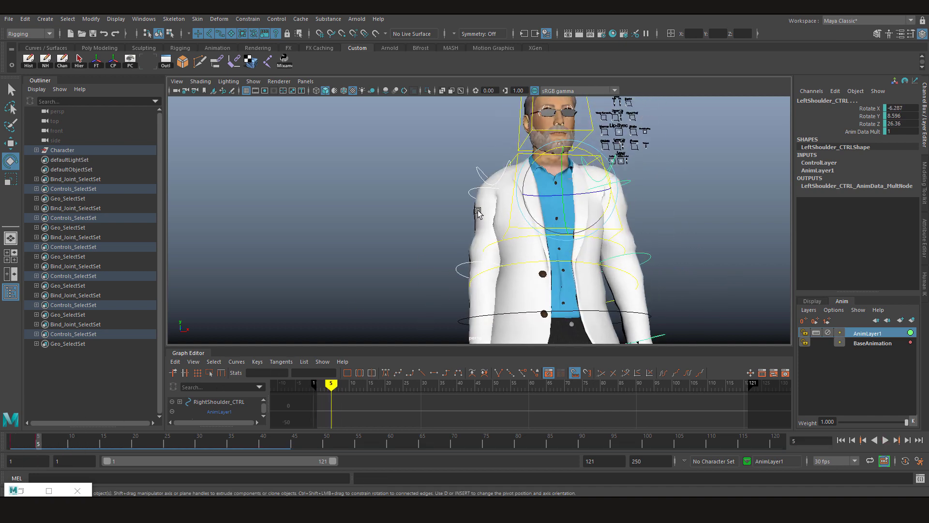
pyautogui.click(480, 170)
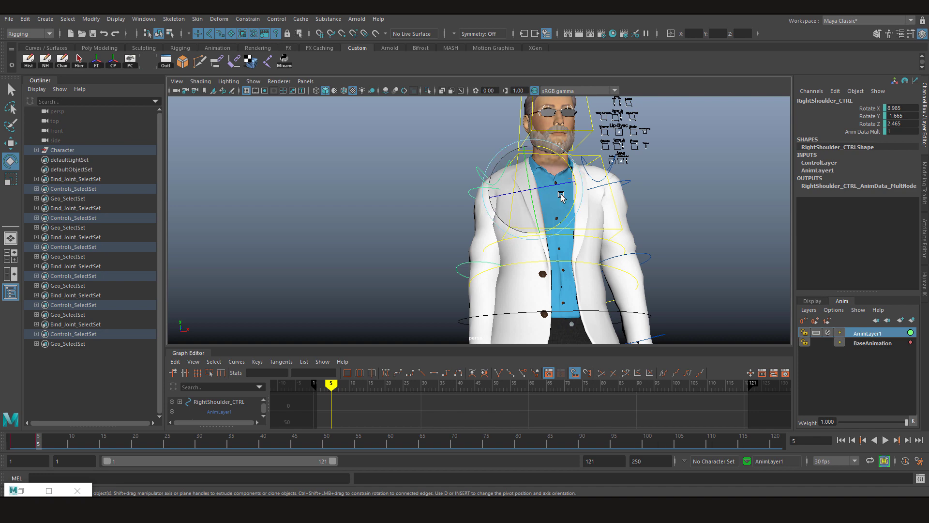
pyautogui.moveTo(558, 153); pyautogui.dragTo(569, 162)
pyautogui.keyDown('alt'); pyautogui.moveTo(567, 217); pyautogui.dragTo(580, 121, button='middle'); pyautogui.keyUp('alt')
pyautogui.keyDown('alt'); pyautogui.moveTo(571, 136); pyautogui.dragTo(581, 160); pyautogui.keyUp('alt')
pyautogui.press('s')
pyautogui.moveTo(43, 447); pyautogui.dragTo(39, 449)
# Review the shoulder adjustment over the opening frames, return to frame 1, clear the selection and play back the layered animation
pyautogui.keyDown('alt'); pyautogui.moveTo(593, 136); pyautogui.dragTo(580, 220, button='middle'); pyautogui.keyUp('alt')
pyautogui.keyDown('shift'); pyautogui.click(604, 130); pyautogui.keyUp('shift')
pyautogui.moveTo(15, 449)
pyautogui.mouseDown()
pyautogui.moveTo(24, 468)
pyautogui.moveTo(24, 452)
pyautogui.mouseUp()
pyautogui.click(10, 443)
pyautogui.click(340, 272)
pyautogui.scroll(-3, 340, 272)
pyautogui.keyDown('alt'); pyautogui.moveTo(339, 295); pyautogui.dragTo(339, 260, button='middle'); pyautogui.keyUp('alt')
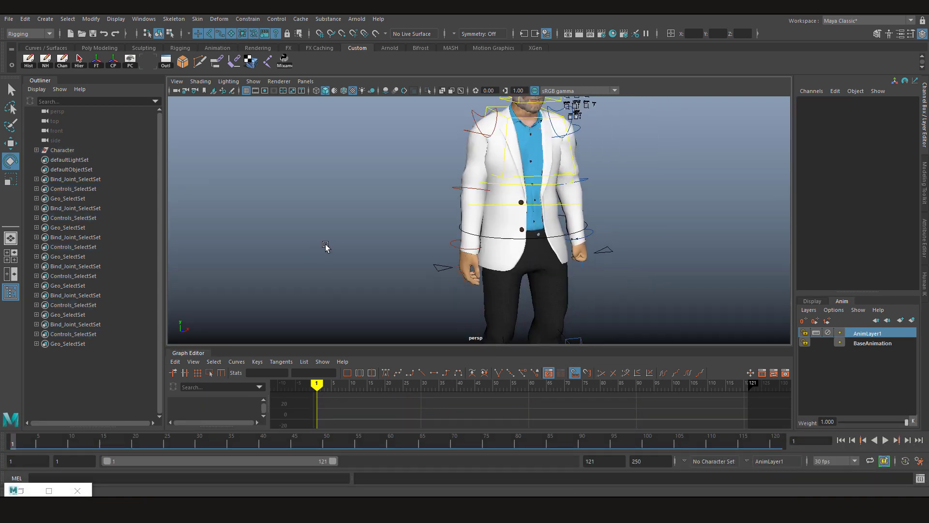
pyautogui.hotkey('alt', 'v')
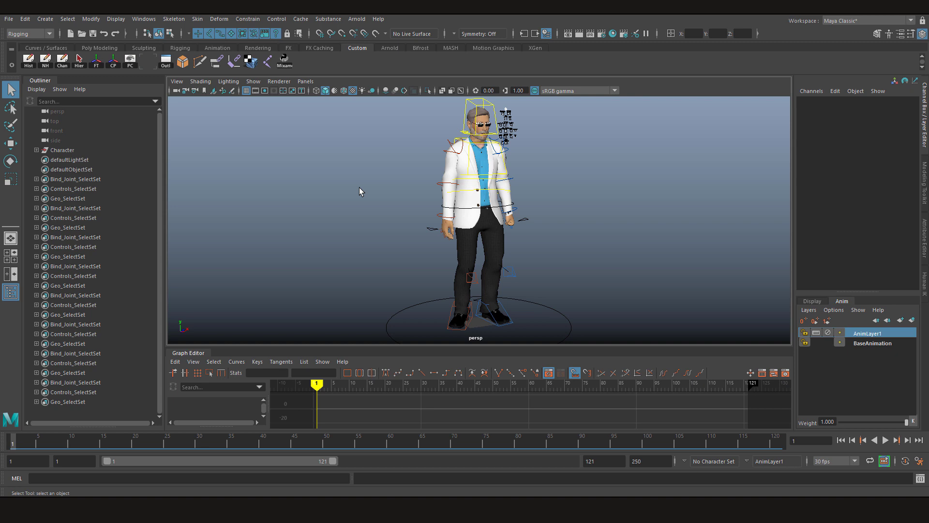
# Detach the ATOM commands into a floating window and open the ATOM template creation options
pyautogui.click(9, 19)
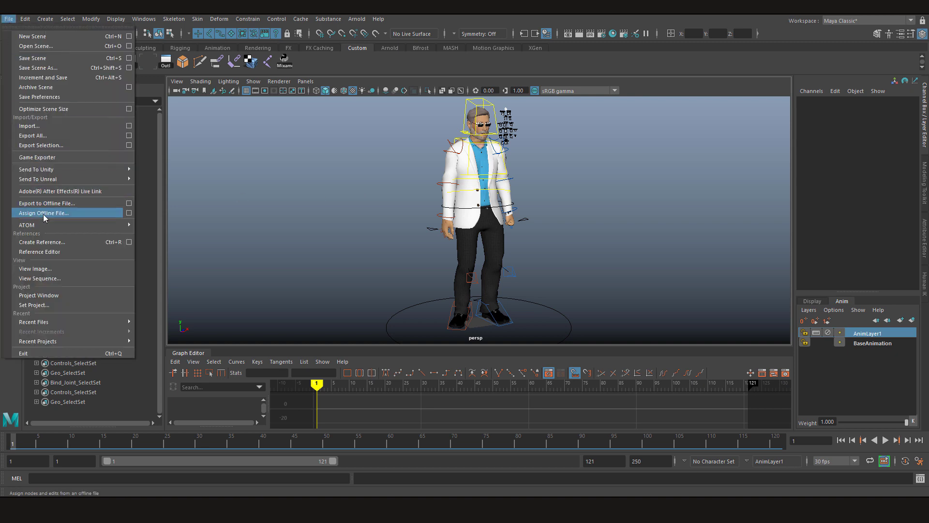
pyautogui.moveTo(48, 226)
pyautogui.click(146, 223)
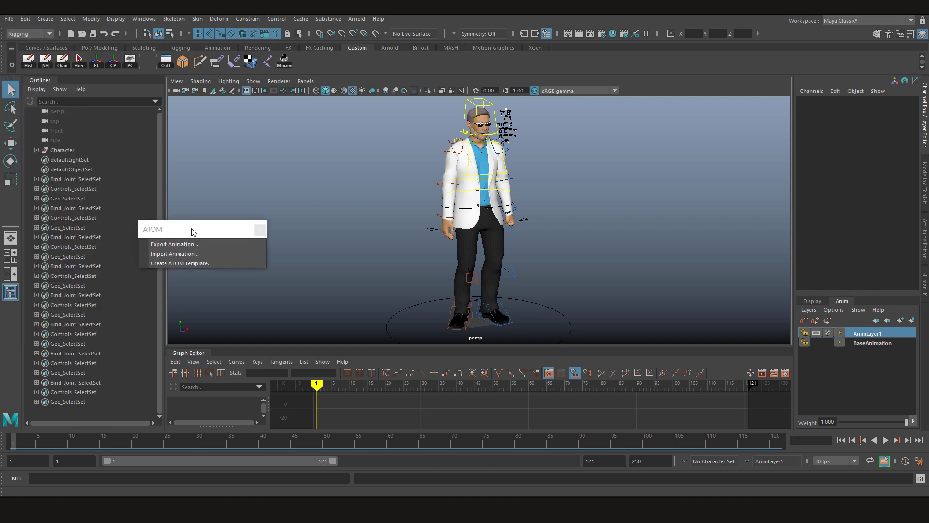
pyautogui.moveTo(138, 213); pyautogui.dragTo(205, 185)
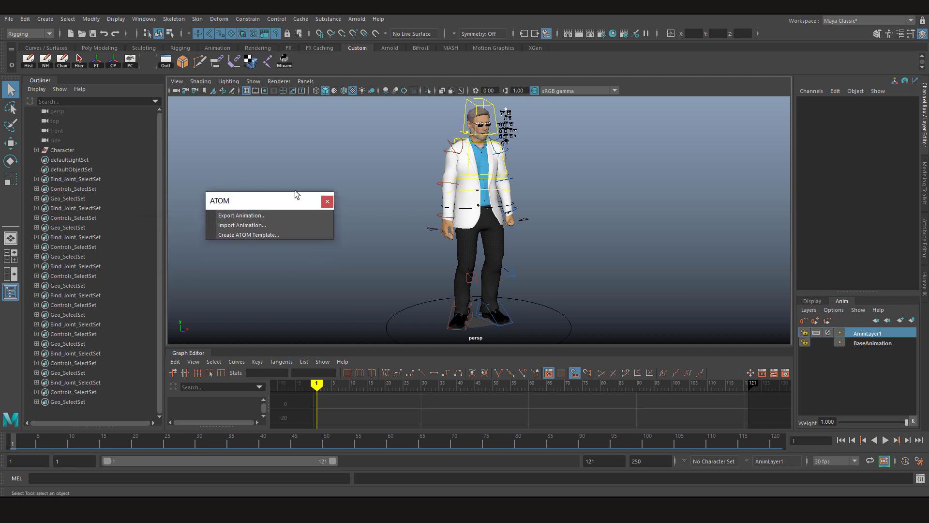
pyautogui.click(235, 235)
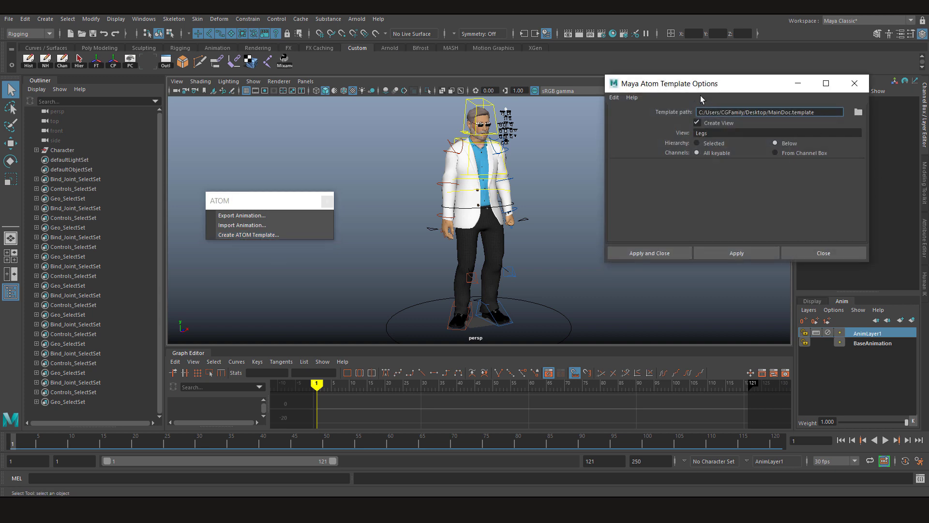
pyautogui.moveTo(679, 88); pyautogui.dragTo(682, 89)
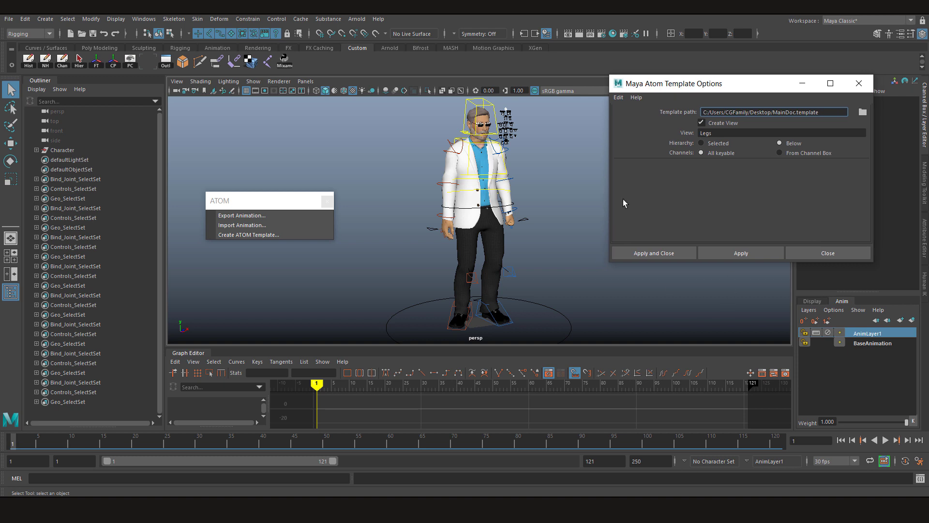
# Create the ATOM template MainDoc.template from the global control with view creation off, overwriting the existing file on the Desktop
pyautogui.moveTo(543, 274); pyautogui.dragTo(542, 321)
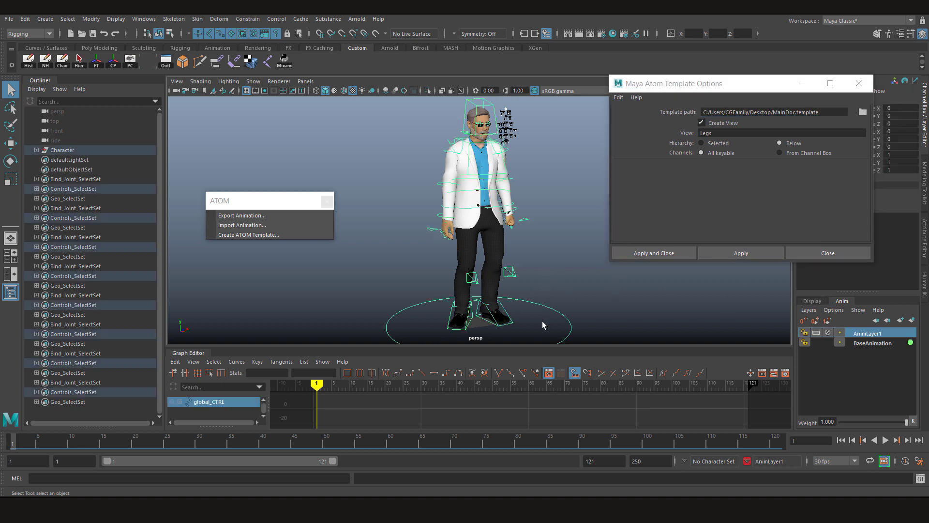
pyautogui.click(702, 123)
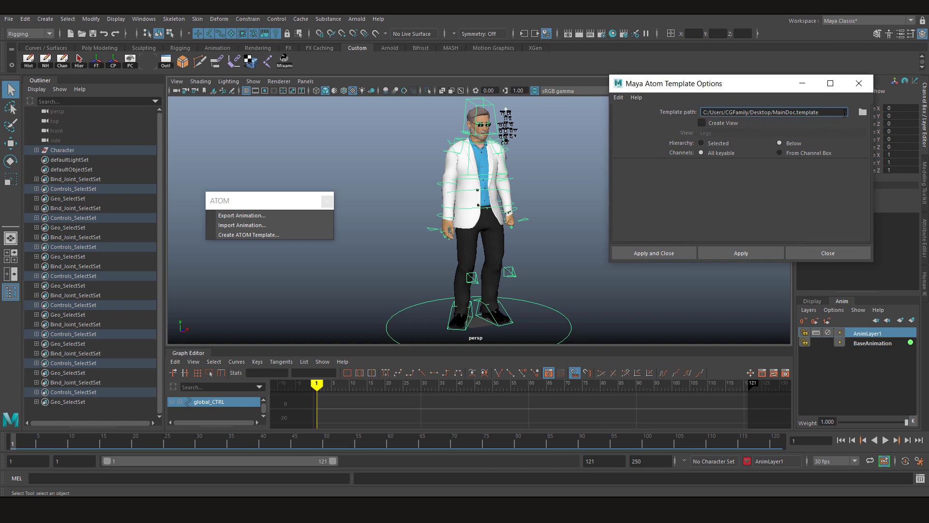
pyautogui.click(861, 114)
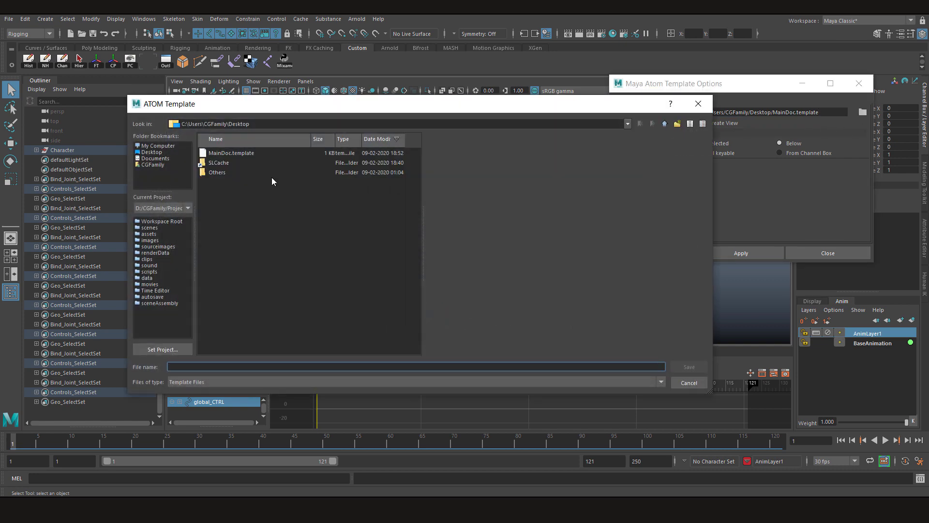
pyautogui.click(212, 153)
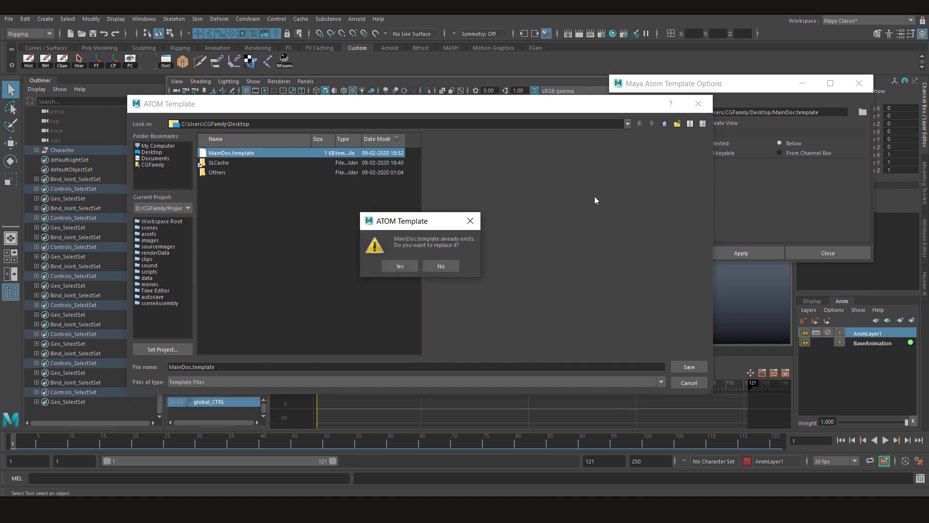
pyautogui.click(386, 270)
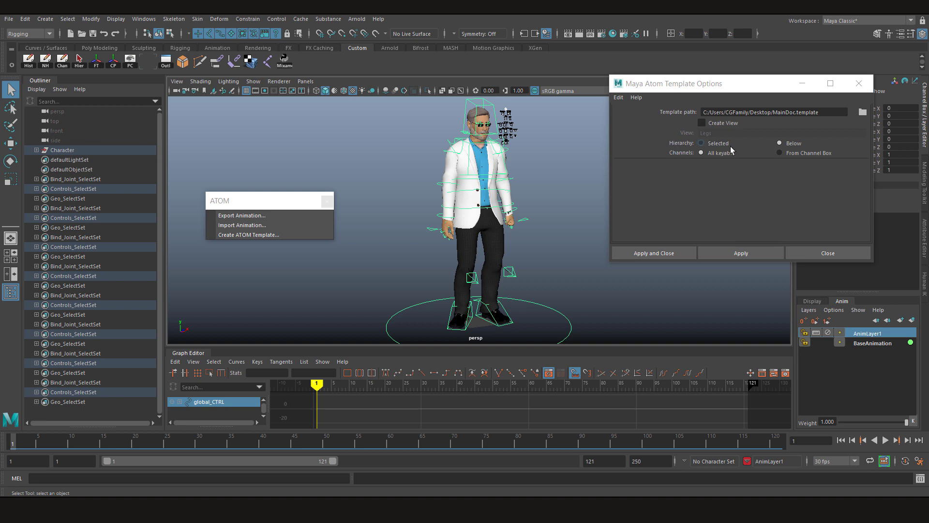
pyautogui.click(655, 254)
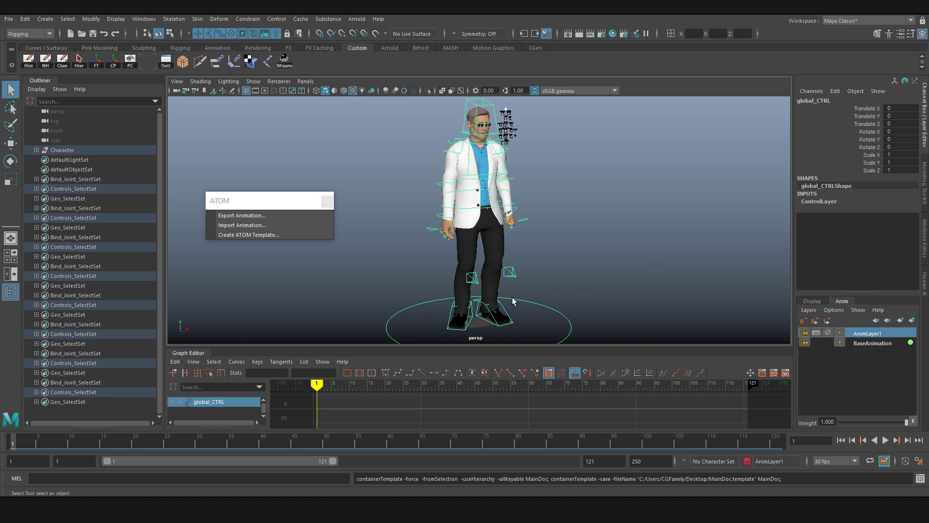
# Reopen the ATOM template options, enable view creation and set the hierarchy to Selected
pyautogui.click(247, 239)
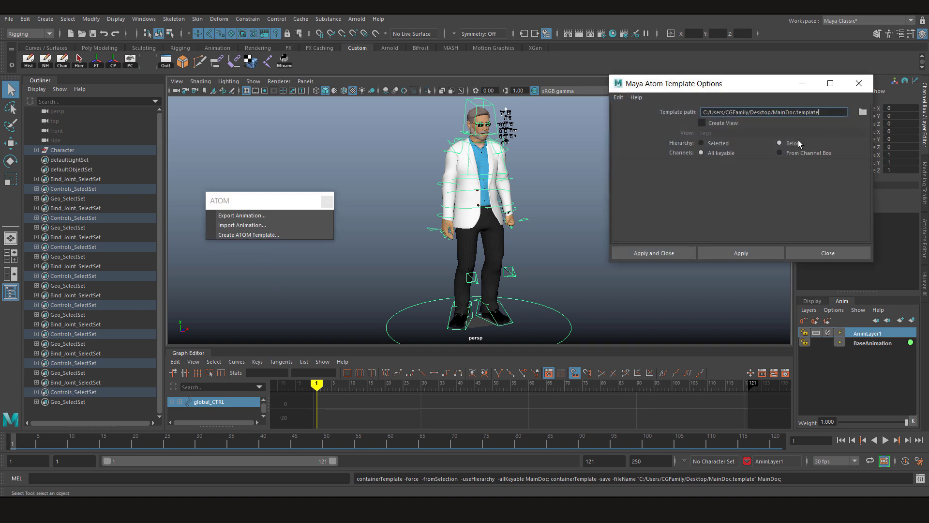
pyautogui.click(703, 124)
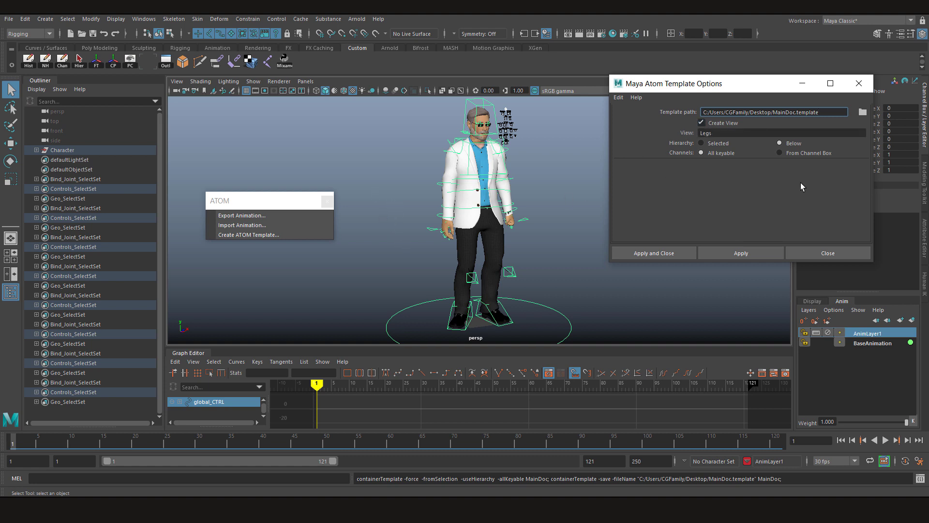
pyautogui.click(703, 143)
# Select the character's central body controls from Root_CTRL up through the spine and chest to the head
pyautogui.keyDown('alt'); pyautogui.moveTo(307, 174); pyautogui.dragTo(391, 226, button='right'); pyautogui.keyUp('alt')
pyautogui.keyDown('alt'); pyautogui.moveTo(426, 225); pyautogui.dragTo(391, 231); pyautogui.keyUp('alt')
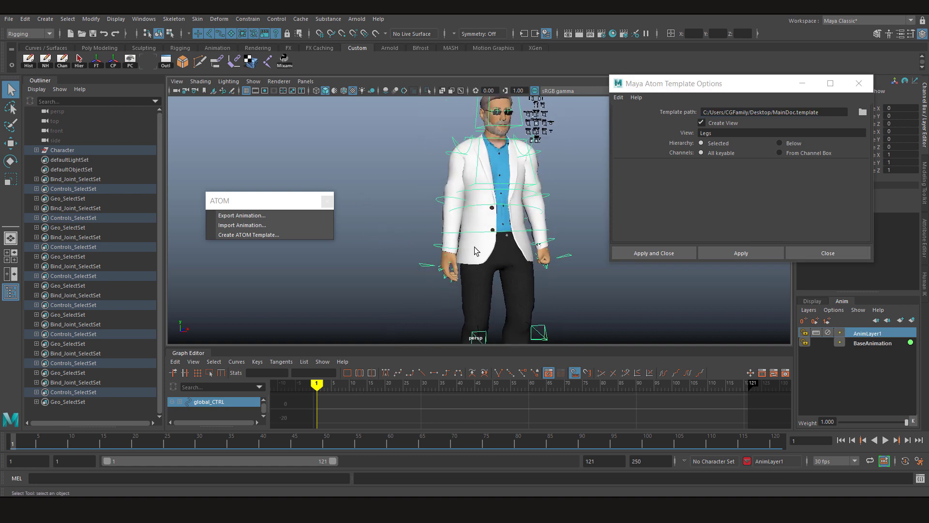
pyautogui.click(498, 235)
pyautogui.scroll(-2, 514, 279)
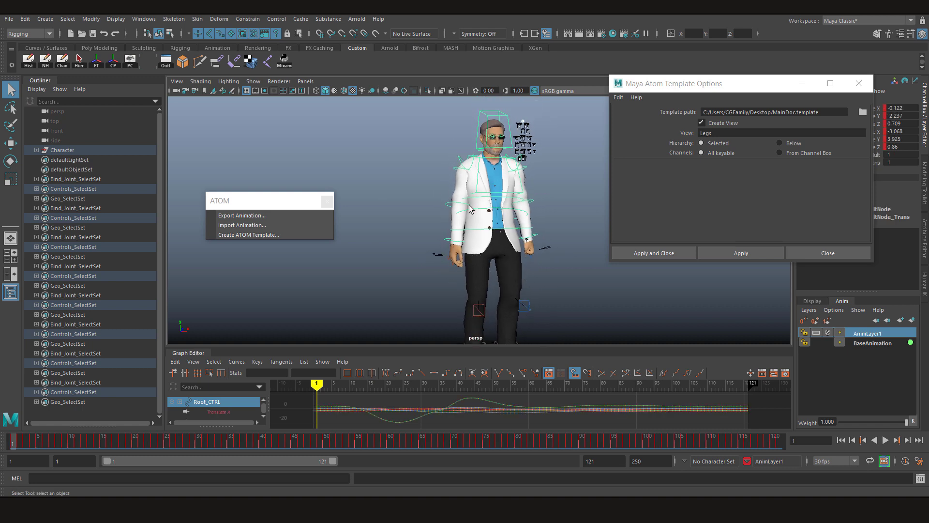
pyautogui.click(496, 209)
pyautogui.keyDown('alt'); pyautogui.moveTo(470, 190); pyautogui.dragTo(537, 209); pyautogui.keyUp('alt')
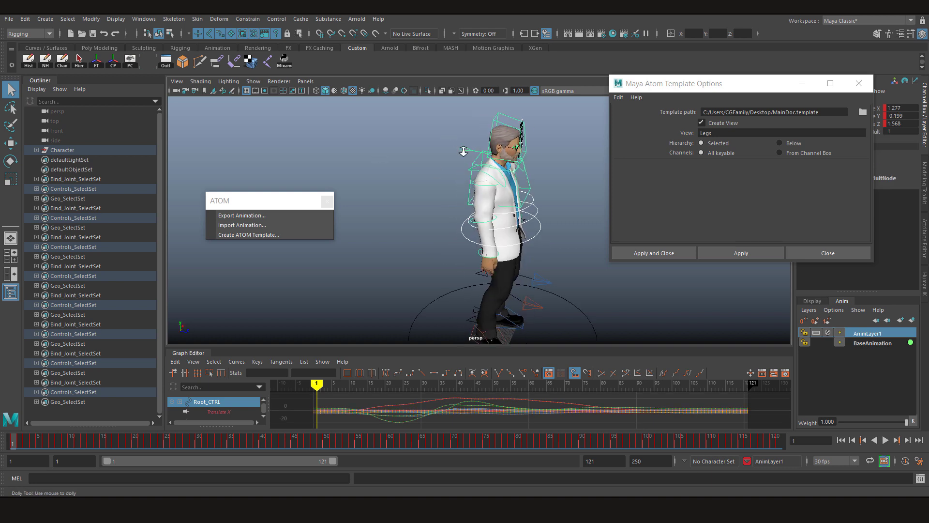
pyautogui.scroll(3, 465, 145)
pyautogui.keyDown('shift'); pyautogui.click(454, 118); pyautogui.keyUp('shift')
pyautogui.click(493, 119)
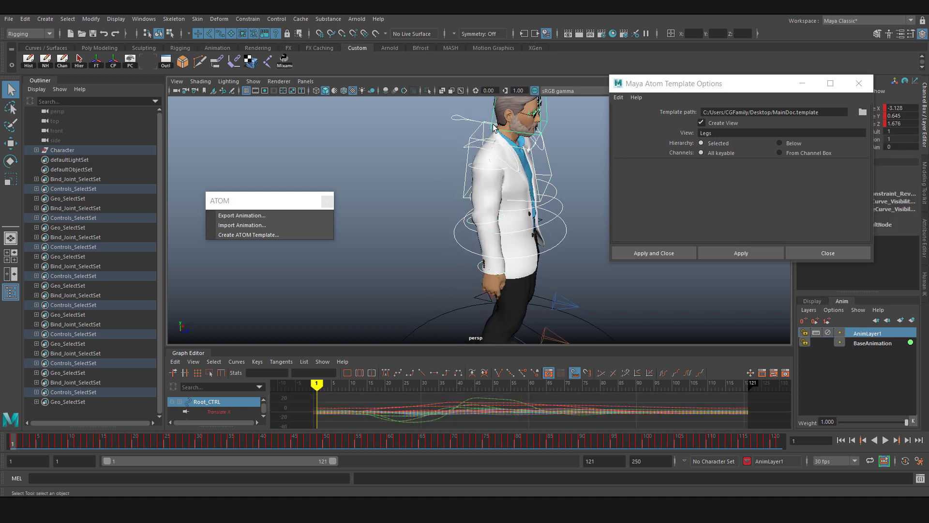
# Add a view named Spine from the selected controls to MainDoc.template, replacing the existing file
pyautogui.moveTo(730, 134); pyautogui.dragTo(683, 132)
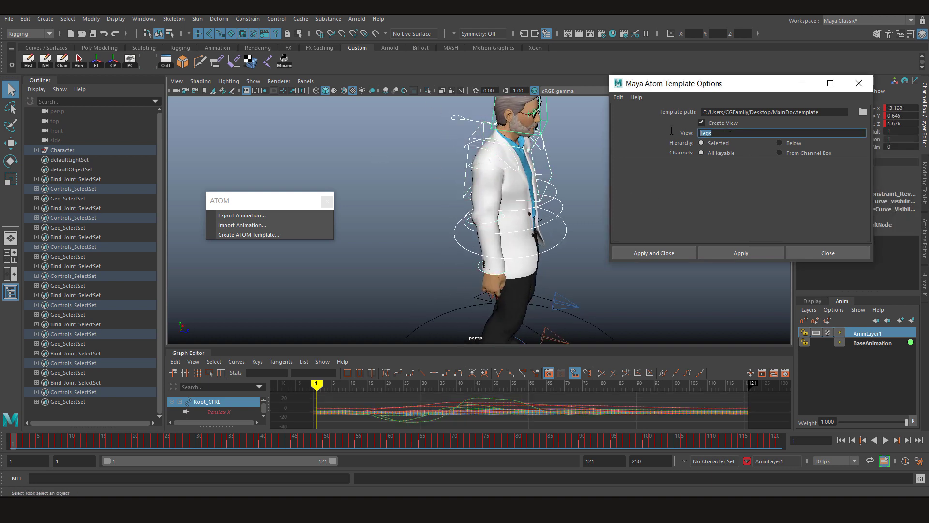
pyautogui.write('Spine')
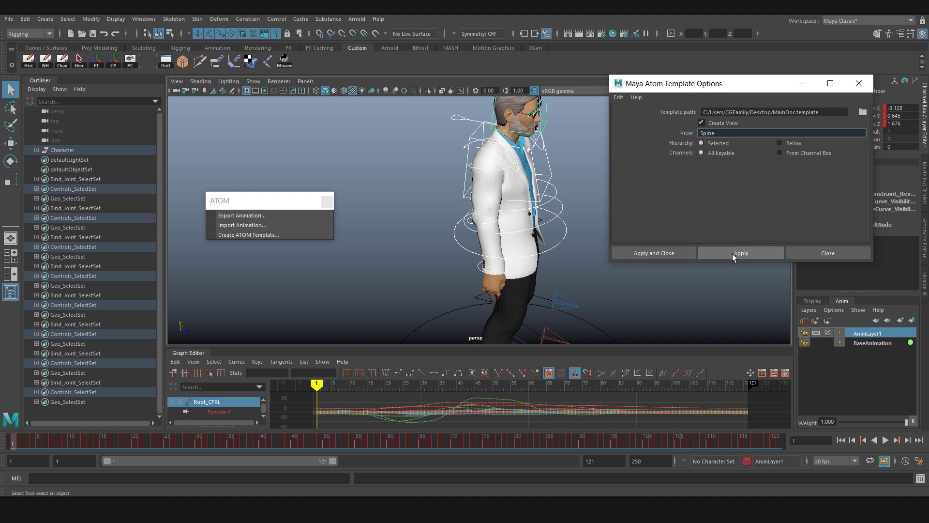
pyautogui.click(733, 253)
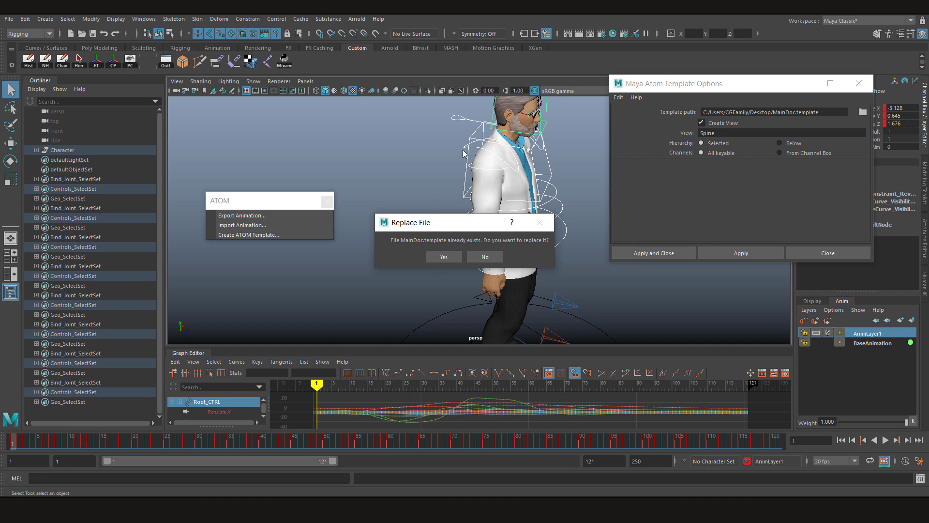
pyautogui.click(438, 257)
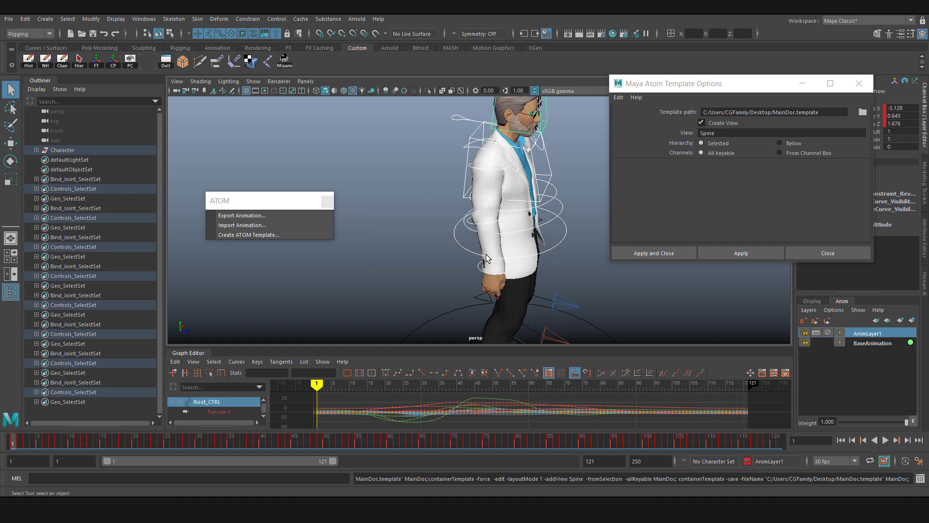
# Select the controls of the character's right arm from the shoulder down to the wrist
pyautogui.keyDown('alt'); pyautogui.moveTo(486, 253); pyautogui.dragTo(397, 219); pyautogui.keyUp('alt')
pyautogui.keyDown('alt'); pyautogui.moveTo(368, 218); pyautogui.dragTo(382, 210, button='right'); pyautogui.keyUp('alt')
pyautogui.keyDown('alt'); pyautogui.moveTo(383, 210); pyautogui.dragTo(412, 236, button='middle'); pyautogui.keyUp('alt')
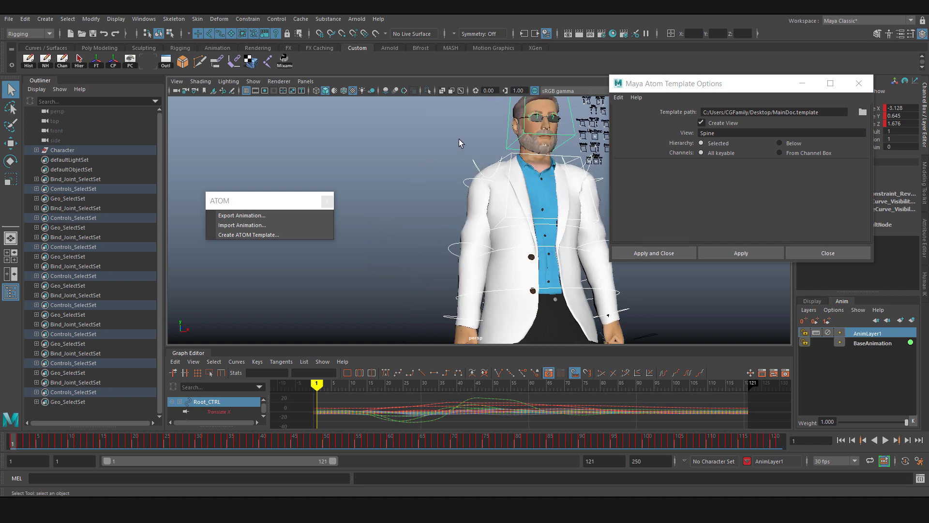
pyautogui.moveTo(455, 140); pyautogui.dragTo(478, 164)
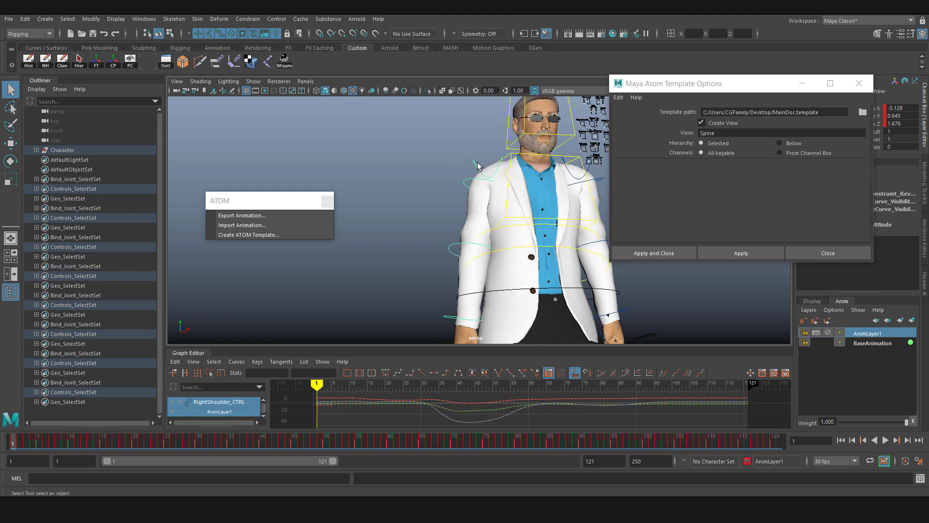
pyautogui.keyDown('shift'); pyautogui.click(466, 185); pyautogui.keyUp('shift')
pyautogui.keyDown('shift'); pyautogui.moveTo(432, 232); pyautogui.dragTo(457, 260); pyautogui.keyUp('shift')
pyautogui.keyDown('shift'); pyautogui.moveTo(426, 312); pyautogui.dragTo(448, 325); pyautogui.keyUp('shift')
pyautogui.keyDown('alt'); pyautogui.moveTo(448, 305); pyautogui.dragTo(425, 232, button='middle'); pyautogui.keyUp('alt')
pyautogui.keyDown('alt'); pyautogui.moveTo(419, 286); pyautogui.dragTo(411, 216, button='middle'); pyautogui.keyUp('alt')
pyautogui.keyDown('alt'); pyautogui.moveTo(411, 216); pyautogui.dragTo(419, 272, button='right'); pyautogui.keyUp('alt')
pyautogui.keyDown('alt'); pyautogui.moveTo(420, 273); pyautogui.dragTo(416, 194); pyautogui.keyUp('alt')
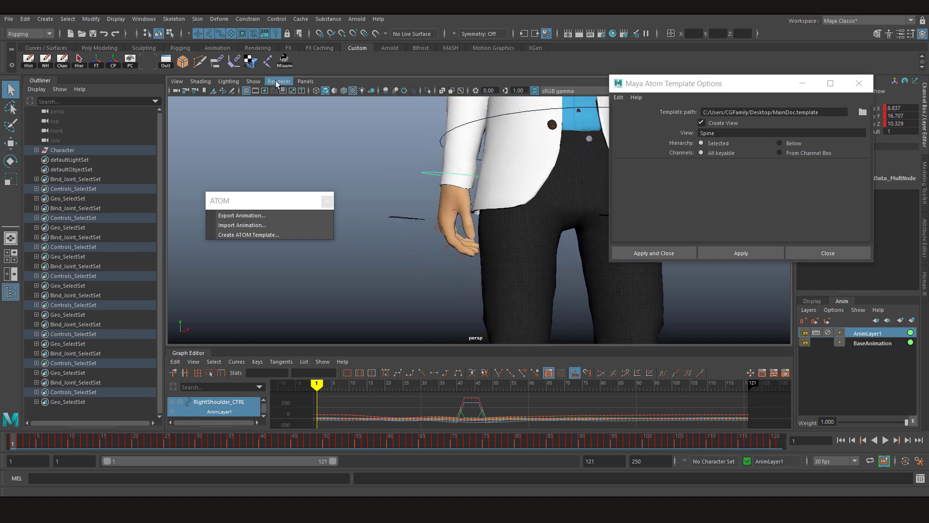
# Hide polygons in the viewport and add the right hand and finger controls to the selection
pyautogui.click(253, 81)
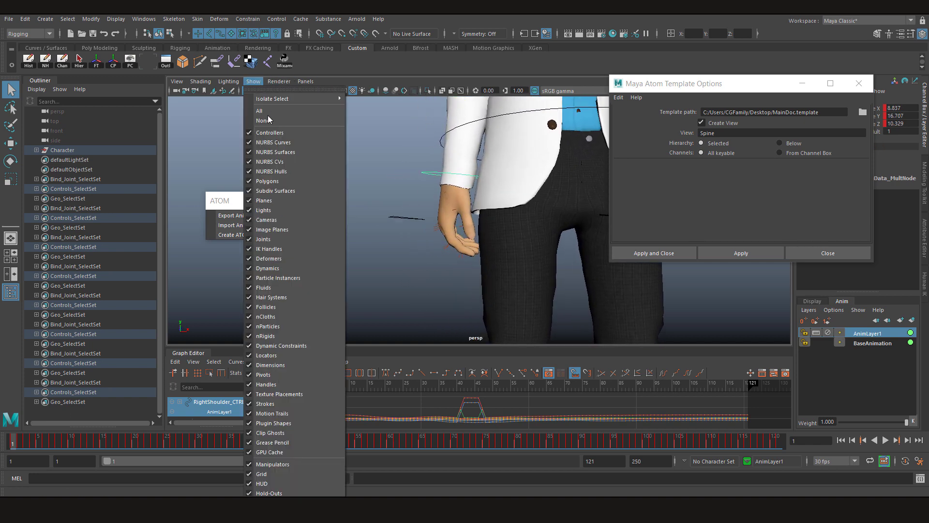
pyautogui.click(247, 184)
pyautogui.moveTo(383, 281); pyautogui.dragTo(487, 190)
# Add the left arm controls to the selection, from the shoulder down to the hand and fingers
pyautogui.keyDown('alt'); pyautogui.moveTo(535, 253); pyautogui.dragTo(423, 243, button='middle'); pyautogui.keyUp('alt')
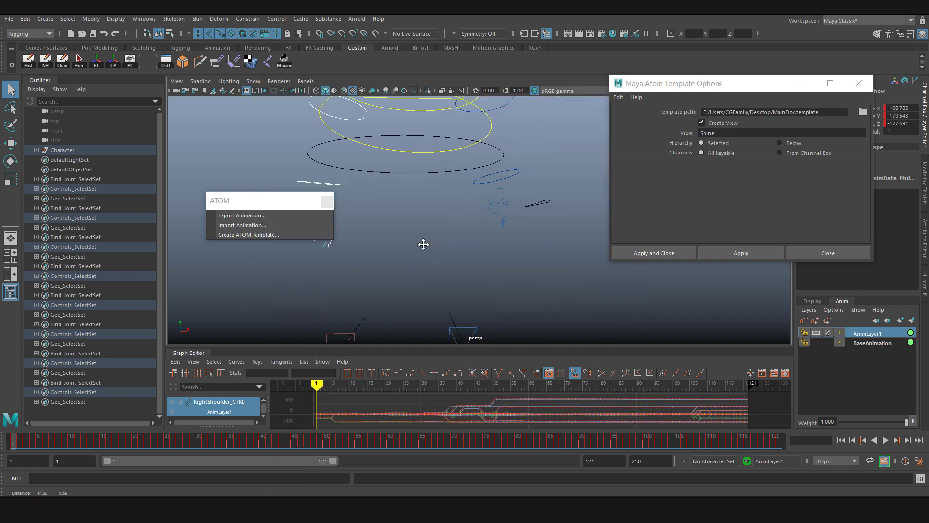
pyautogui.keyDown('alt'); pyautogui.moveTo(423, 243); pyautogui.dragTo(498, 153); pyautogui.keyUp('alt')
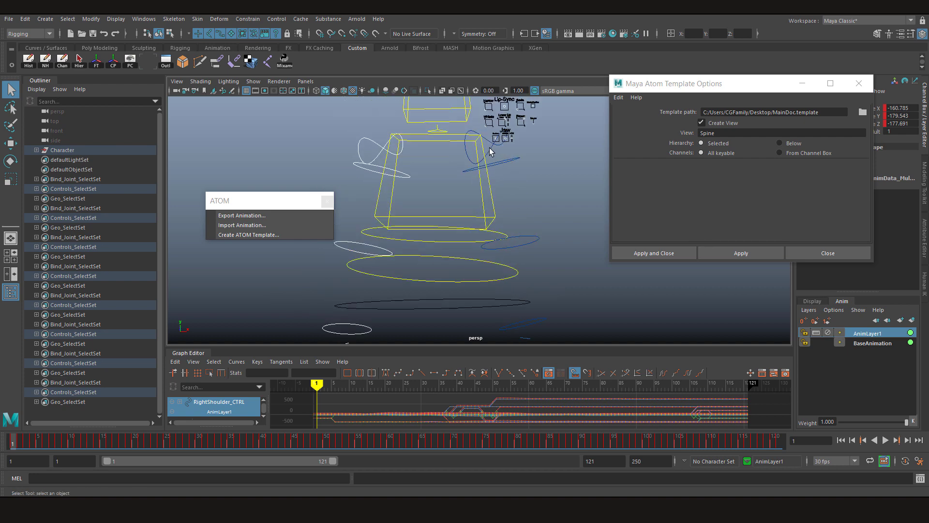
pyautogui.click(490, 151)
pyautogui.keyDown('shift'); pyautogui.click(527, 244); pyautogui.keyUp('shift')
pyautogui.keyDown('alt'); pyautogui.moveTo(551, 323); pyautogui.dragTo(558, 200, button='middle'); pyautogui.keyUp('alt')
pyautogui.keyDown('shift'); pyautogui.moveTo(496, 284); pyautogui.dragTo(581, 216); pyautogui.keyUp('shift')
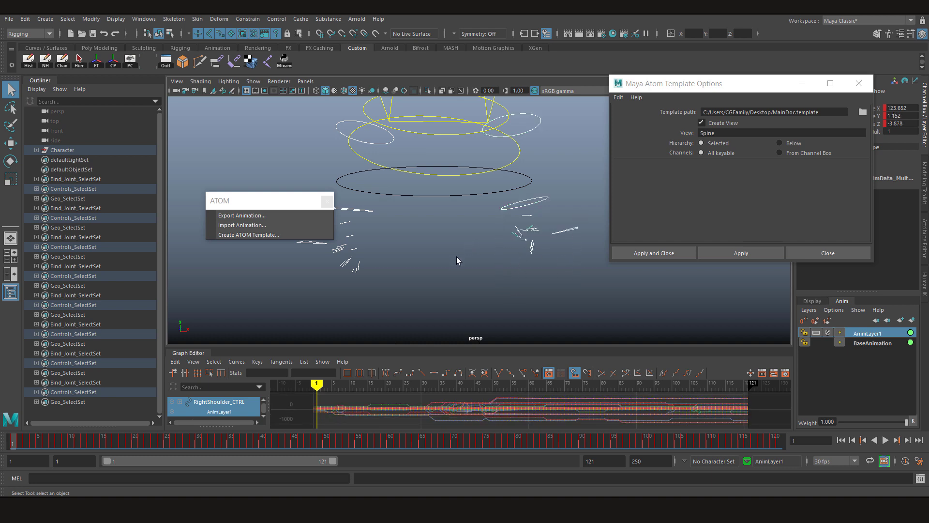
pyautogui.keyDown('alt'); pyautogui.moveTo(469, 257); pyautogui.dragTo(400, 228, button='right'); pyautogui.keyUp('alt')
pyautogui.keyDown('alt'); pyautogui.moveTo(400, 228); pyautogui.dragTo(470, 263, button='middle'); pyautogui.keyUp('alt')
# Add a view named Arms from the selected arm controls to MainDoc.template, replacing the existing file
pyautogui.doubleClick(724, 132)
pyautogui.write('Arms')
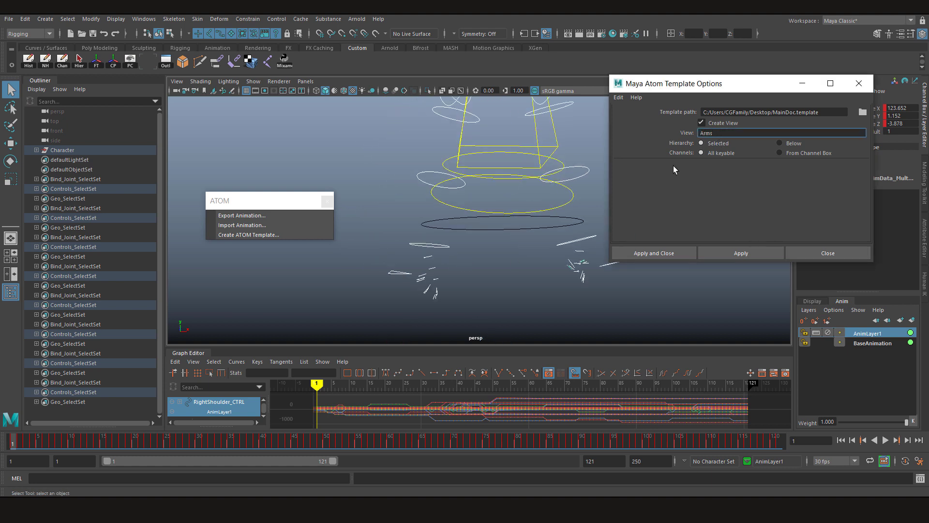
pyautogui.click(719, 254)
pyautogui.click(434, 261)
# Select the right and left foot IK controls together with both leg IK controls at the knees
pyautogui.keyDown('alt'); pyautogui.moveTo(436, 257); pyautogui.dragTo(479, 275); pyautogui.keyUp('alt')
pyautogui.click(469, 271)
pyautogui.click(464, 277)
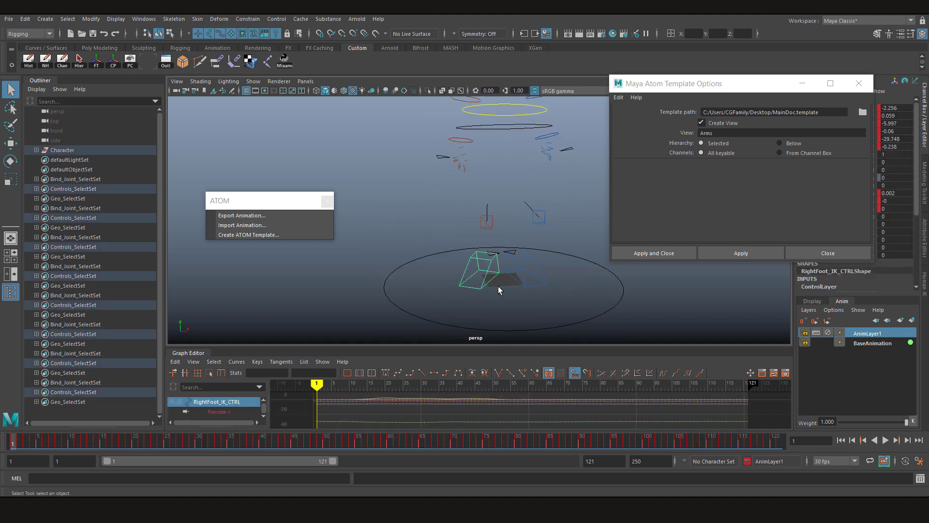
pyautogui.keyDown('shift'); pyautogui.click(543, 283); pyautogui.keyUp('shift')
pyautogui.click(487, 222)
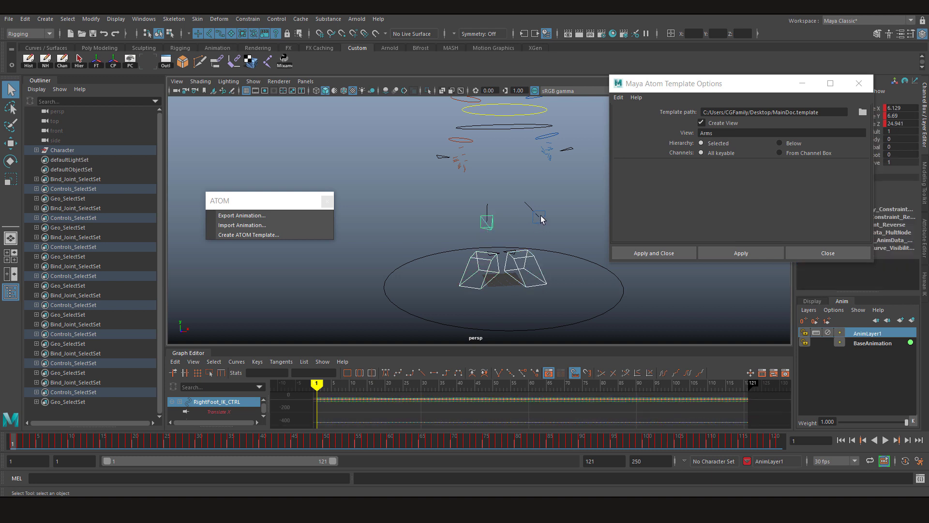
pyautogui.keyDown('shift'); pyautogui.click(539, 217); pyautogui.keyUp('shift')
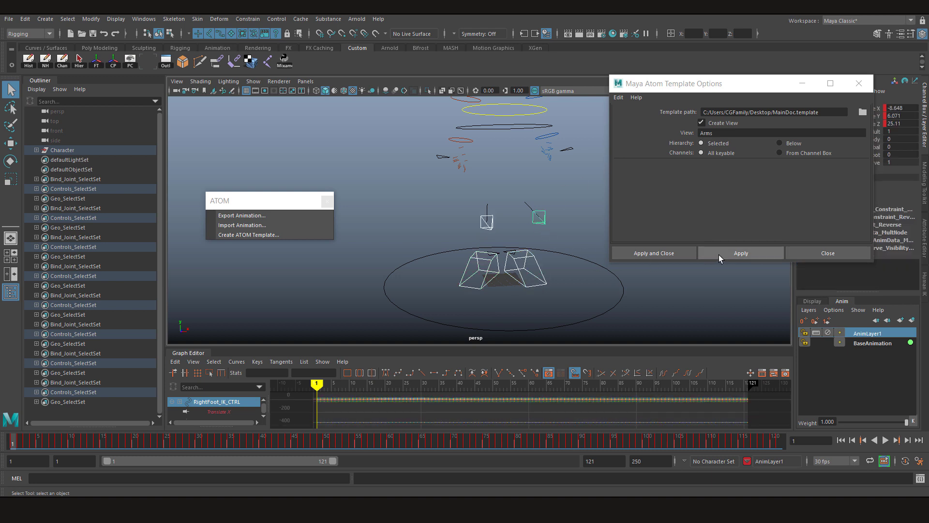
# Add a view named Legs to MainDoc.template, replacing the existing file, and close the template options
pyautogui.doubleClick(720, 133)
pyautogui.write('Legs')
pyautogui.click(726, 256)
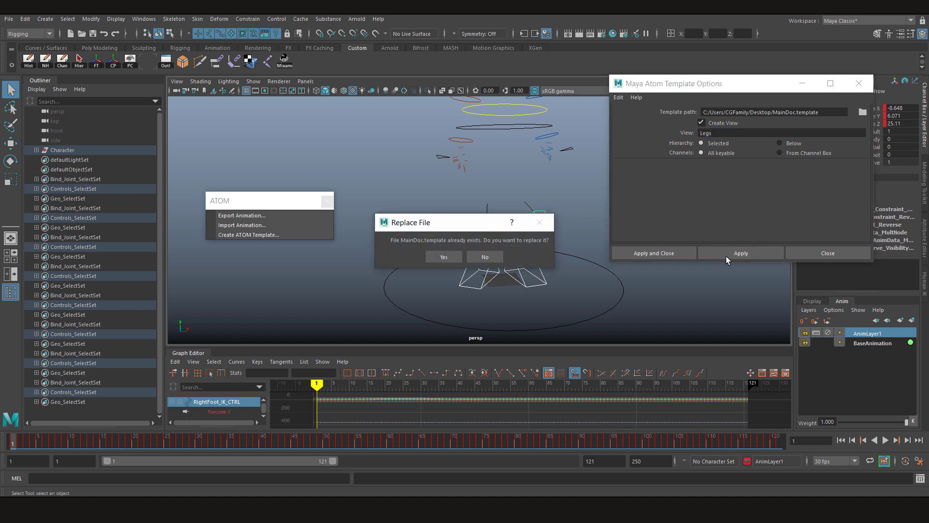
pyautogui.click(438, 254)
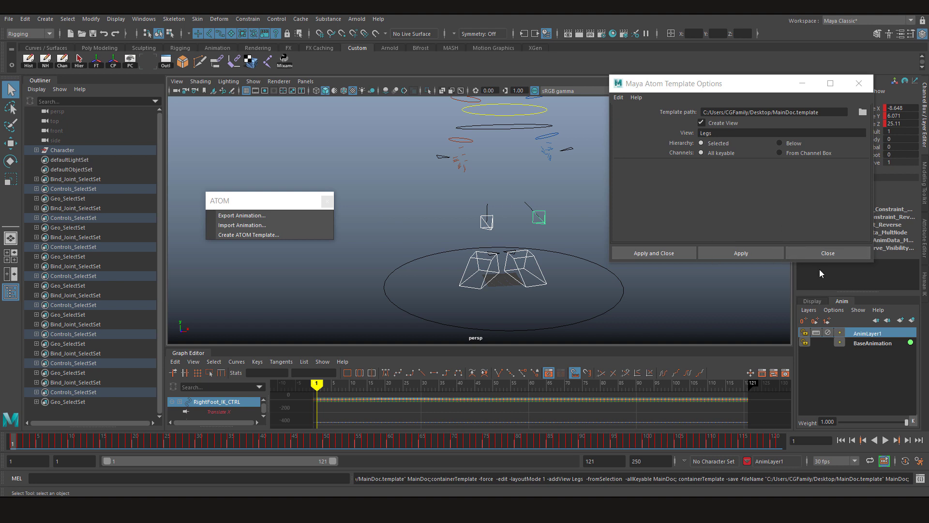
pyautogui.click(826, 254)
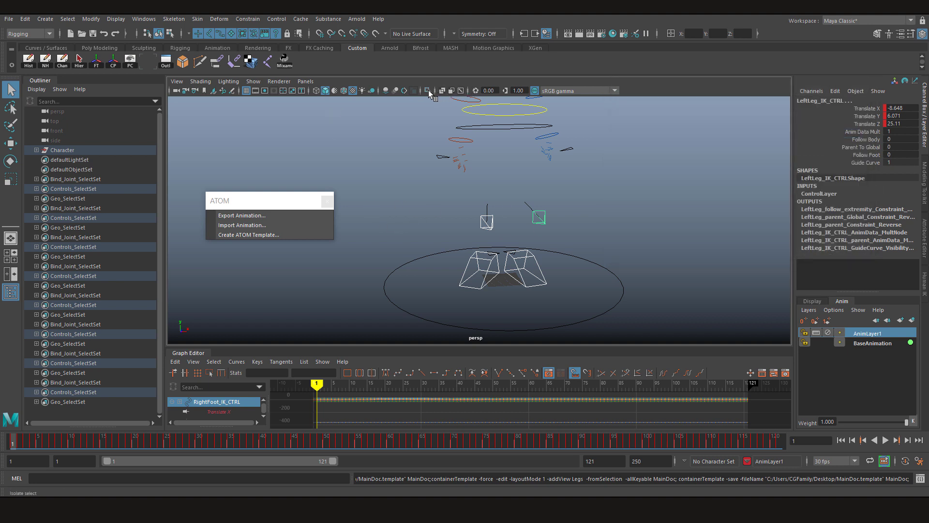
# Show polygons in the viewport again and select the global control around the character's feet
pyautogui.click(254, 81)
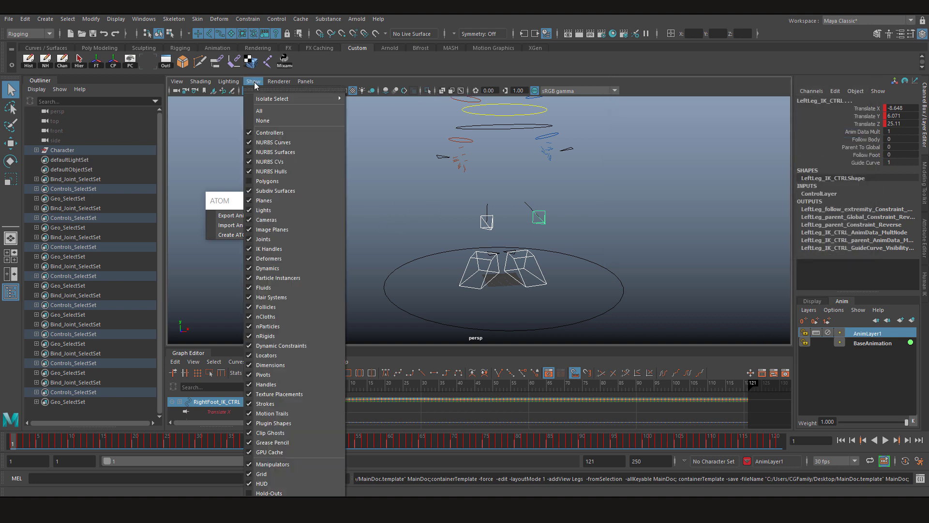
pyautogui.click(253, 181)
pyautogui.keyDown('alt'); pyautogui.moveTo(351, 164); pyautogui.dragTo(329, 163, button='right'); pyautogui.keyUp('alt')
pyautogui.keyDown('alt'); pyautogui.moveTo(375, 186); pyautogui.dragTo(378, 225, button='middle'); pyautogui.keyUp('alt')
pyautogui.click(376, 178)
pyautogui.keyDown('alt'); pyautogui.moveTo(407, 180); pyautogui.dragTo(387, 212, button='middle'); pyautogui.keyUp('alt')
pyautogui.click(406, 301)
# Open the ATOM animation export options and set the export file to DocDisappointed on the Desktop
pyautogui.click(237, 218)
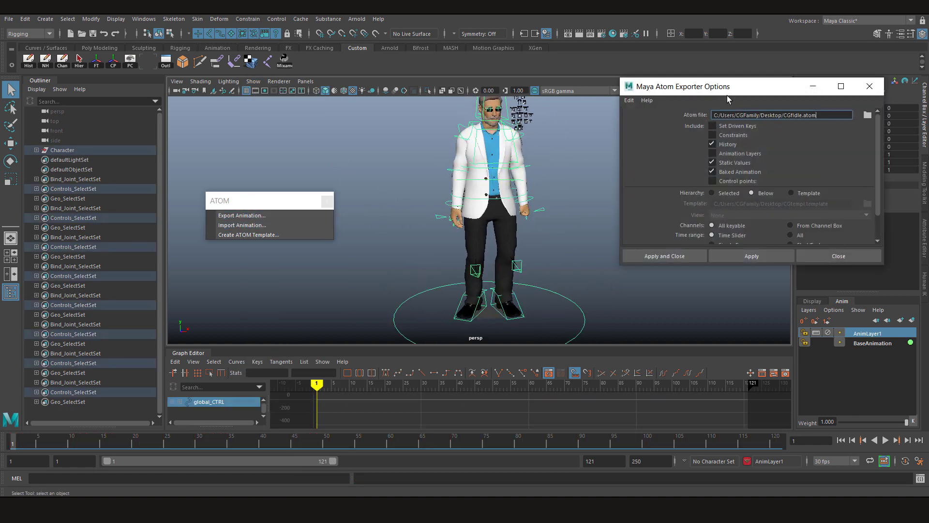
pyautogui.click(867, 116)
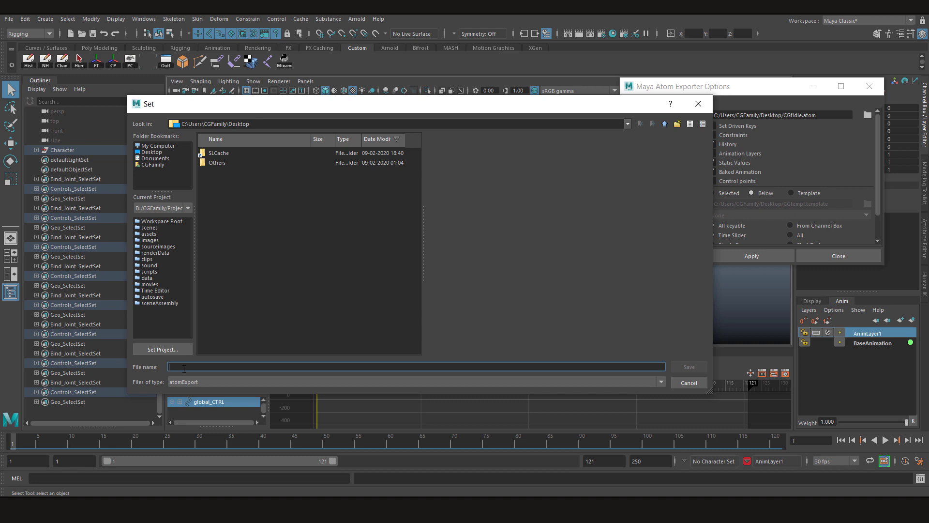
pyautogui.write('D')
pyautogui.press('BackSpace')
pyautogui.write('DocDisappointed')
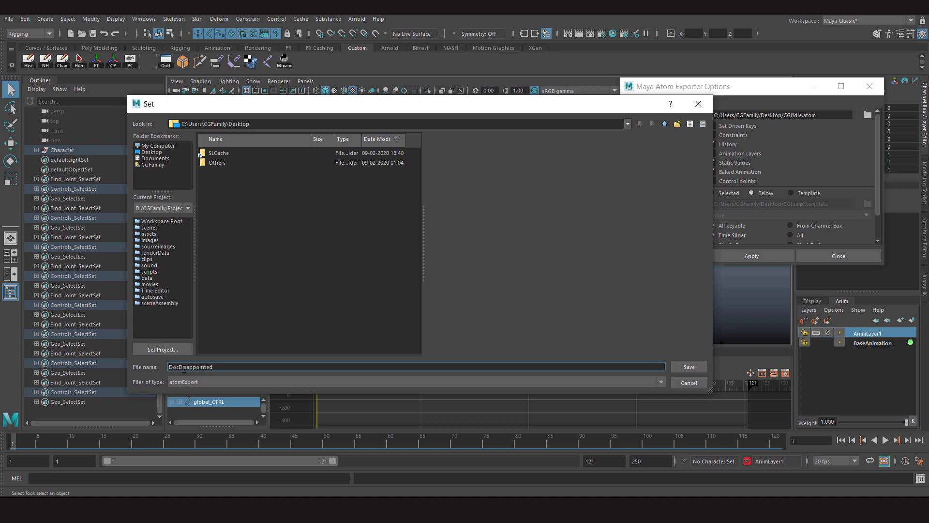
pyautogui.click(689, 367)
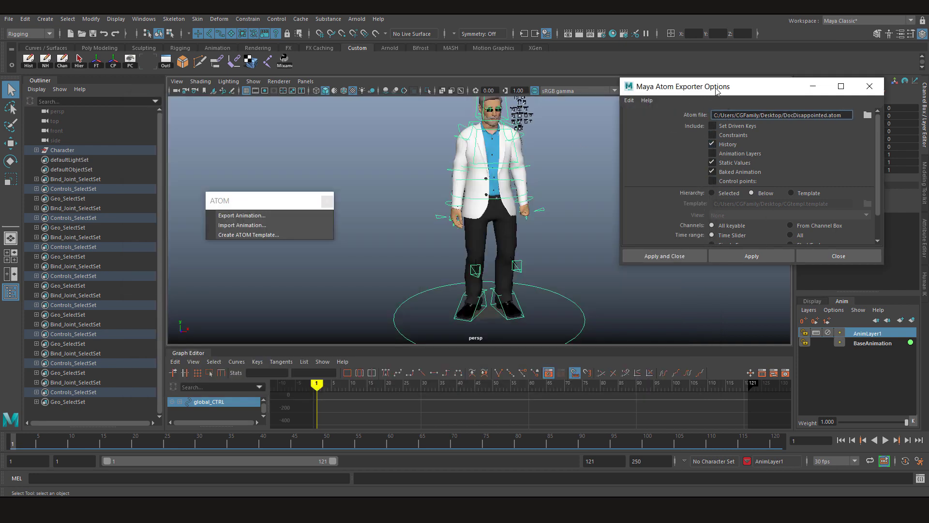
# Include animation layers in the ATOM export and export the animation to DocDisappointed.atom
pyautogui.moveTo(714, 91); pyautogui.dragTo(666, 69)
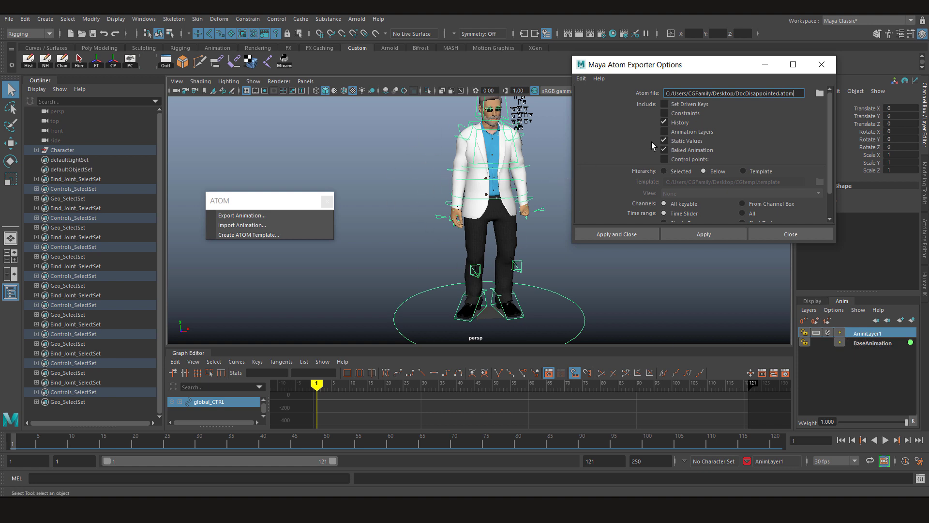
pyautogui.click(665, 132)
pyautogui.moveTo(562, 278); pyautogui.dragTo(561, 317)
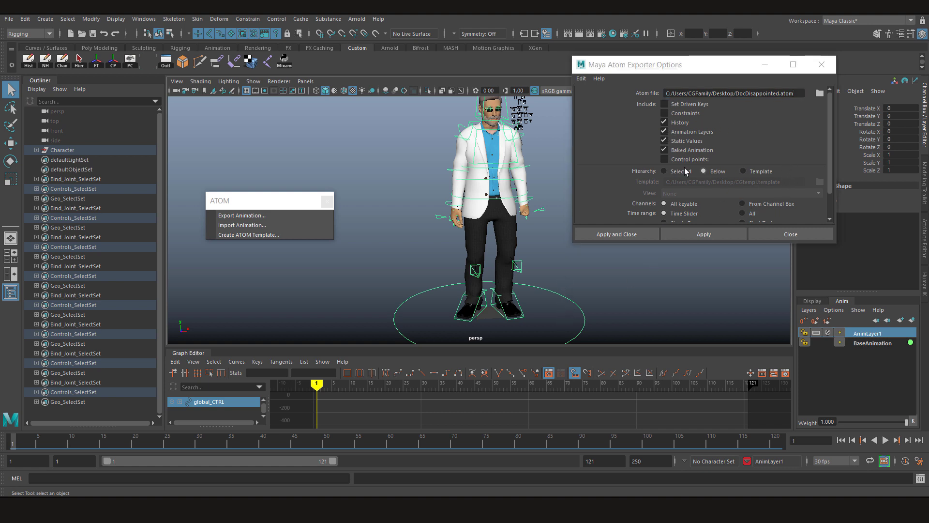
pyautogui.scroll(-2, 680, 189)
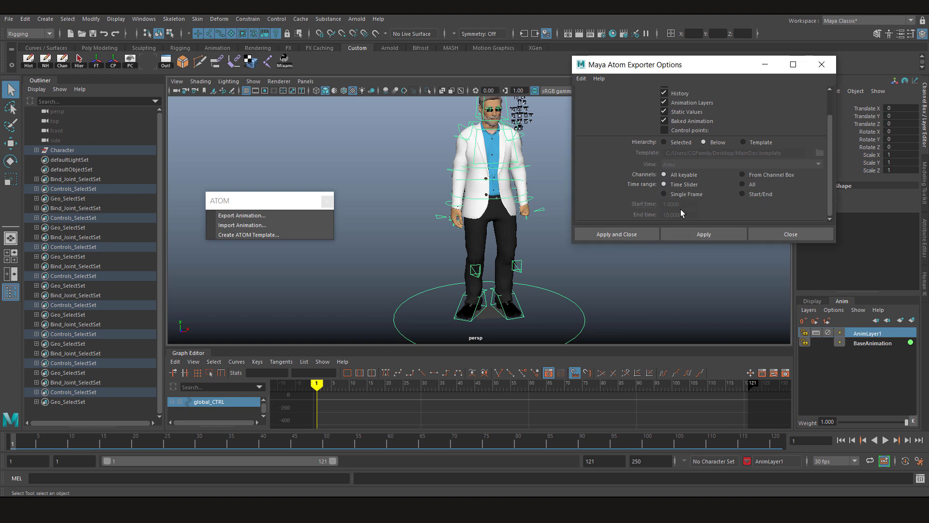
pyautogui.click(600, 232)
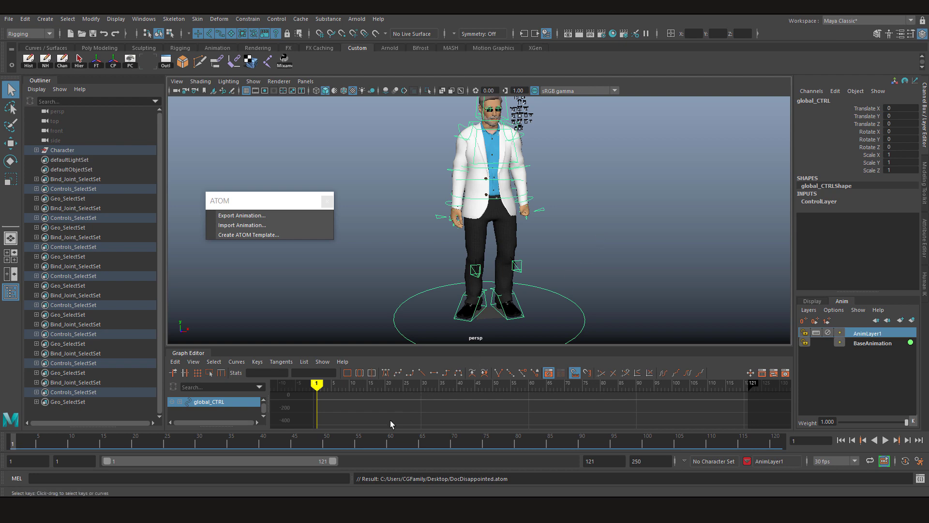
# Switch to the other Maya window containing the female doctor rig and open the Namespace Editor
pyautogui.moveTo(341, 513)
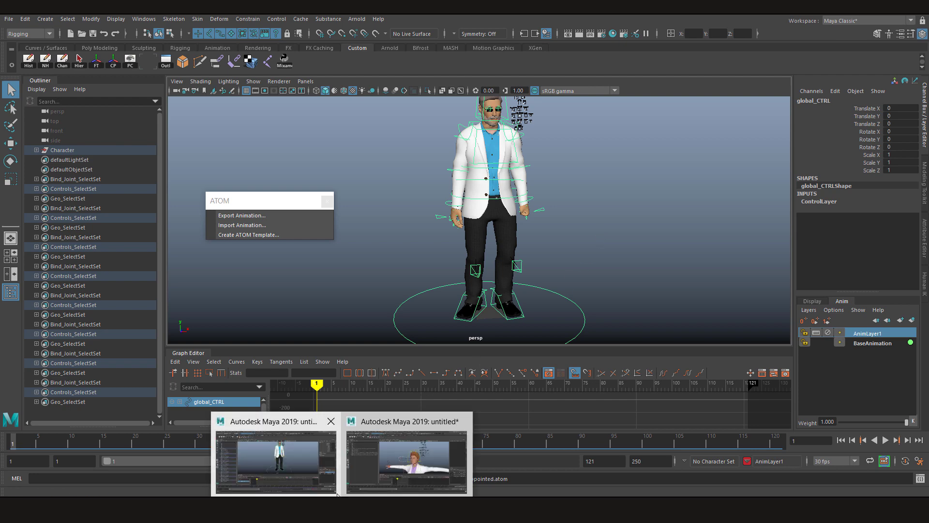
pyautogui.click(407, 459)
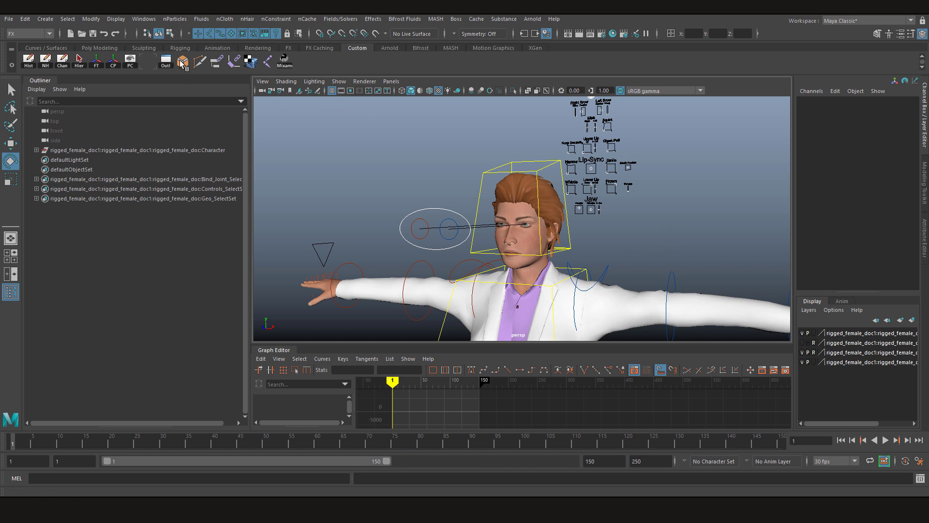
pyautogui.click(143, 19)
pyautogui.moveTo(160, 52)
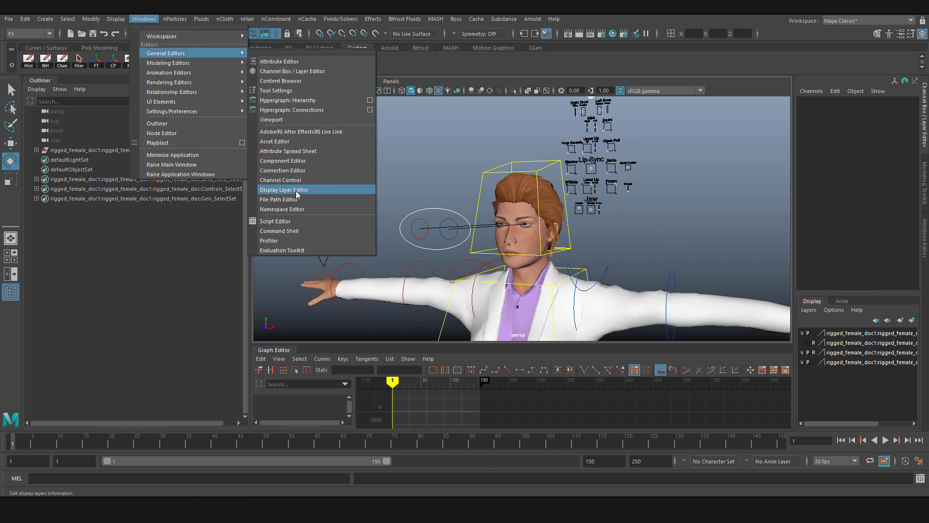
pyautogui.click(299, 209)
pyautogui.moveTo(226, 102); pyautogui.dragTo(357, 87)
# Delete the three nested rigged_female_doc namespaces from the innermost outward, moving their contents to root, and close the Namespace Editor
pyautogui.click(351, 144)
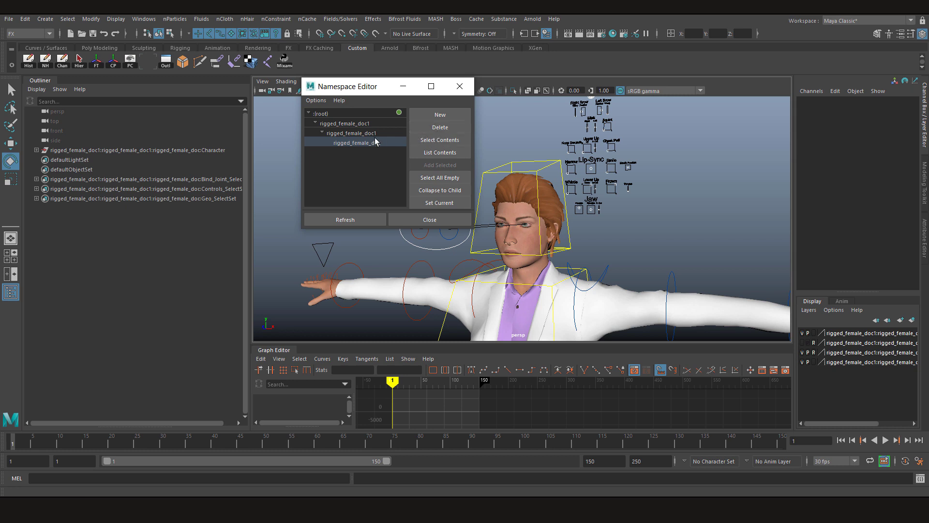
pyautogui.click(440, 127)
pyautogui.click(395, 256)
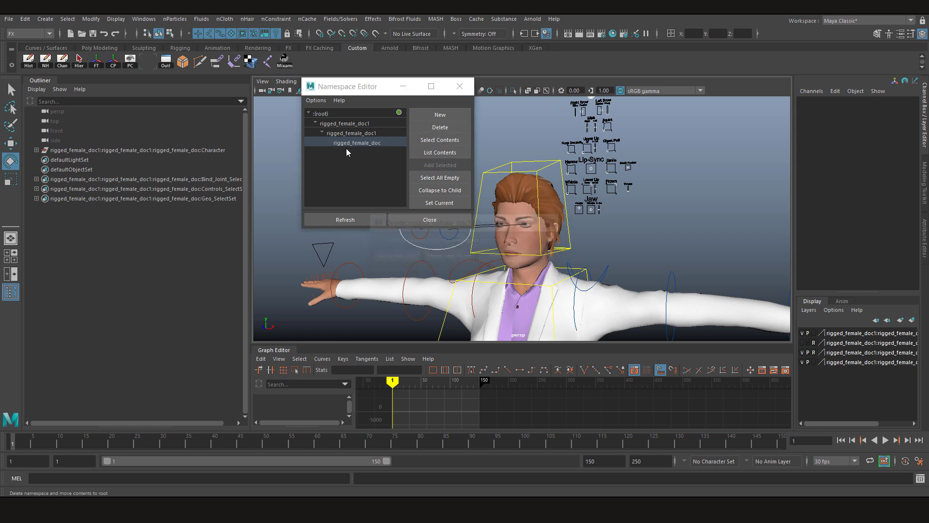
pyautogui.click(347, 134)
pyautogui.click(427, 127)
pyautogui.click(347, 123)
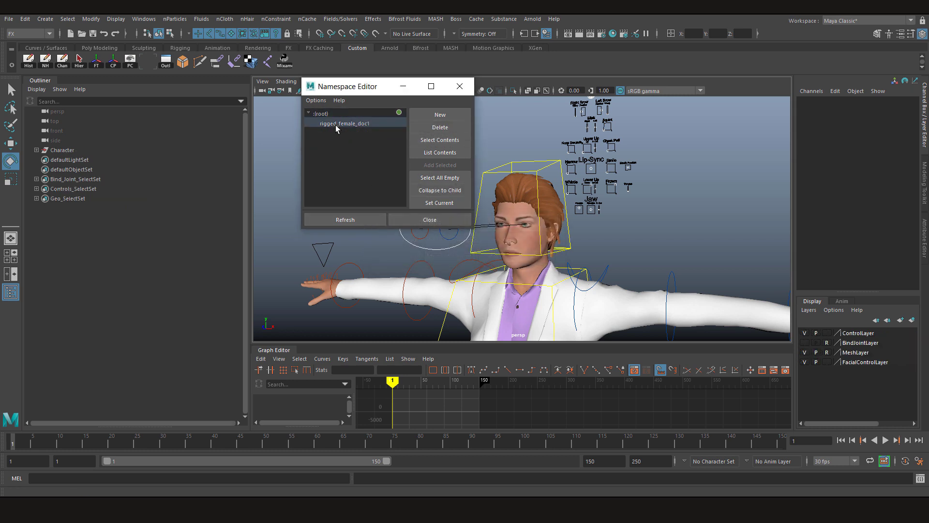
pyautogui.click(440, 128)
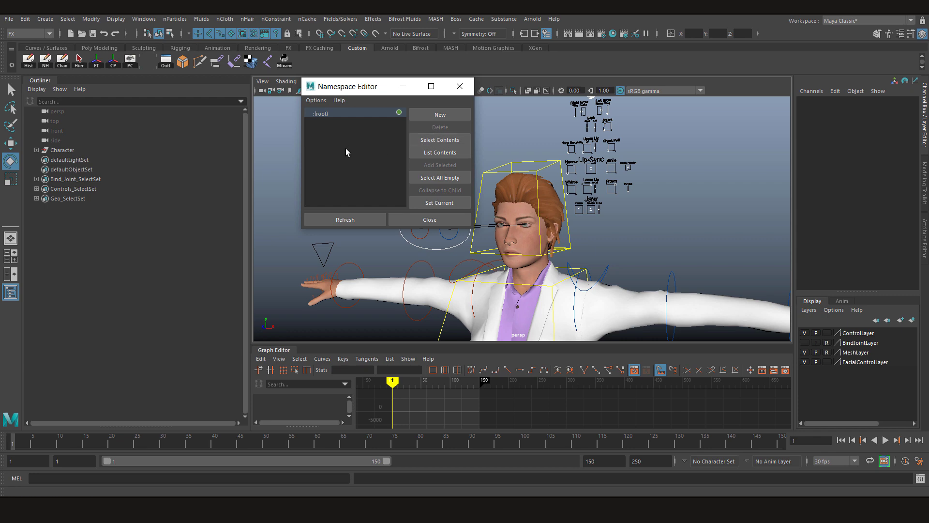
pyautogui.click(356, 219)
pyautogui.click(417, 220)
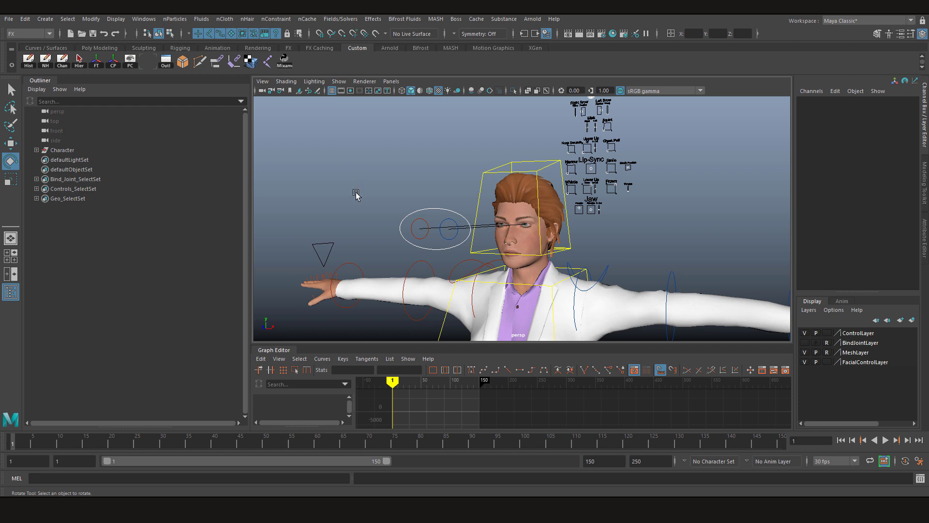
# Frame the whole female character and select the global control around her feet
pyautogui.press('space')
pyautogui.press('a')
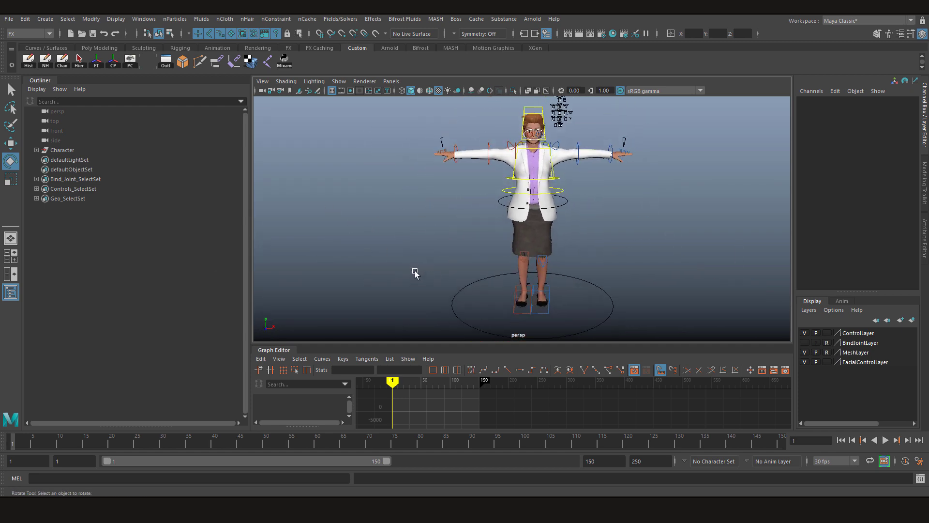
pyautogui.moveTo(434, 261); pyautogui.dragTo(475, 304)
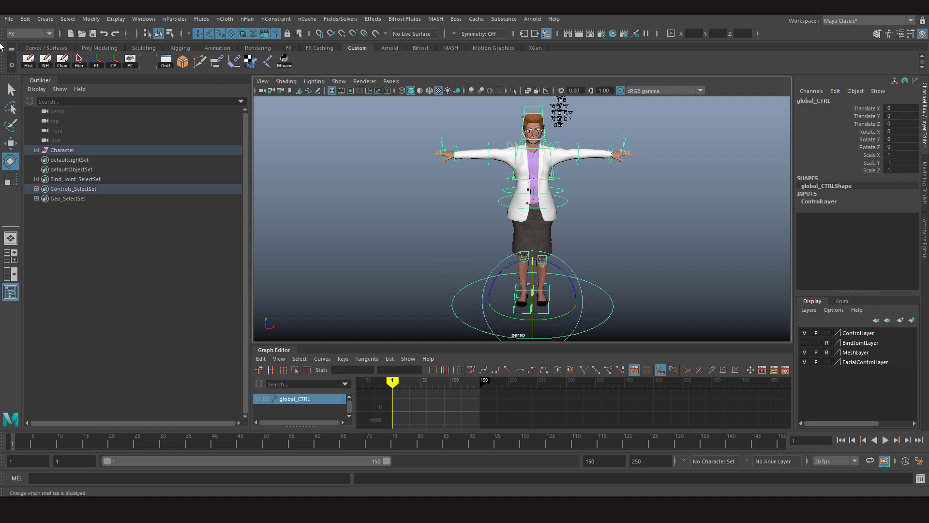
# Open the ATOM animation import options and choose DocDisappointed.atom on the Desktop as the file to import
pyautogui.click(9, 19)
pyautogui.moveTo(29, 225)
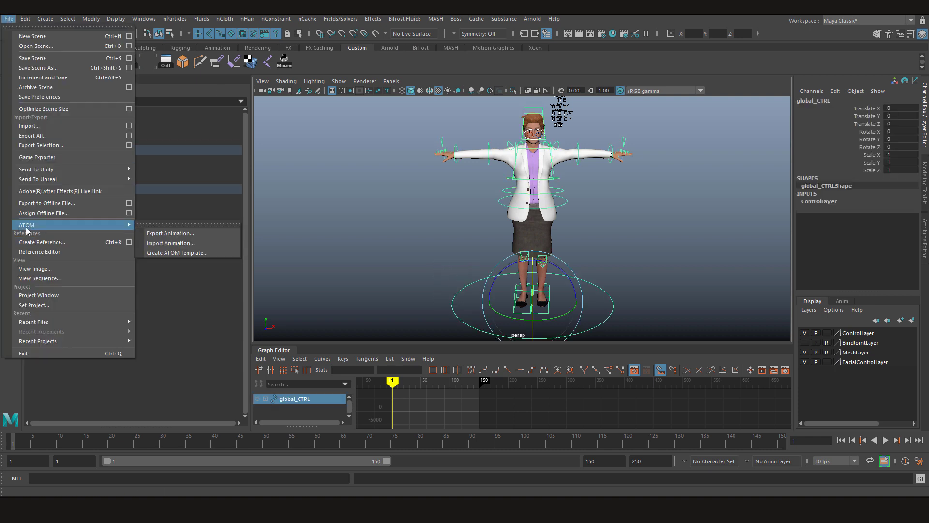
pyautogui.click(167, 225)
pyautogui.moveTo(220, 228); pyautogui.dragTo(328, 200)
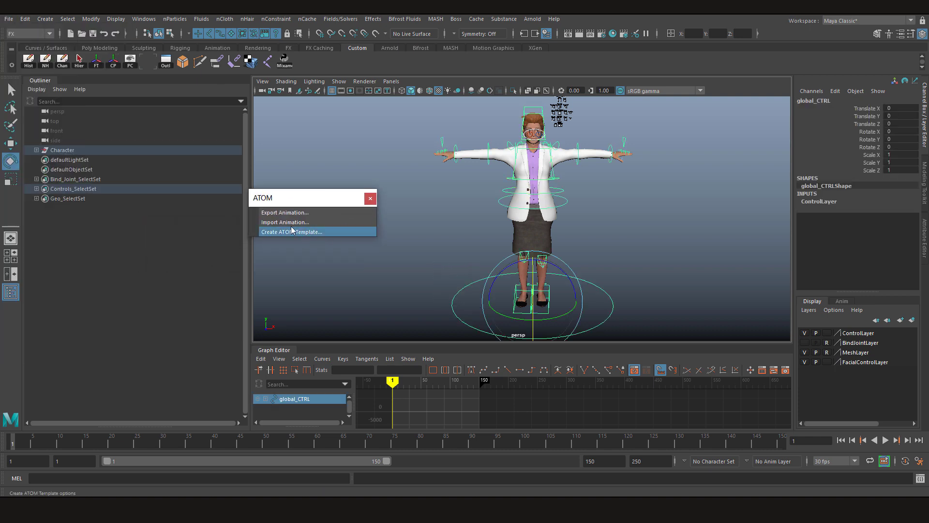
pyautogui.click(291, 222)
pyautogui.moveTo(532, 81); pyautogui.dragTo(710, 89)
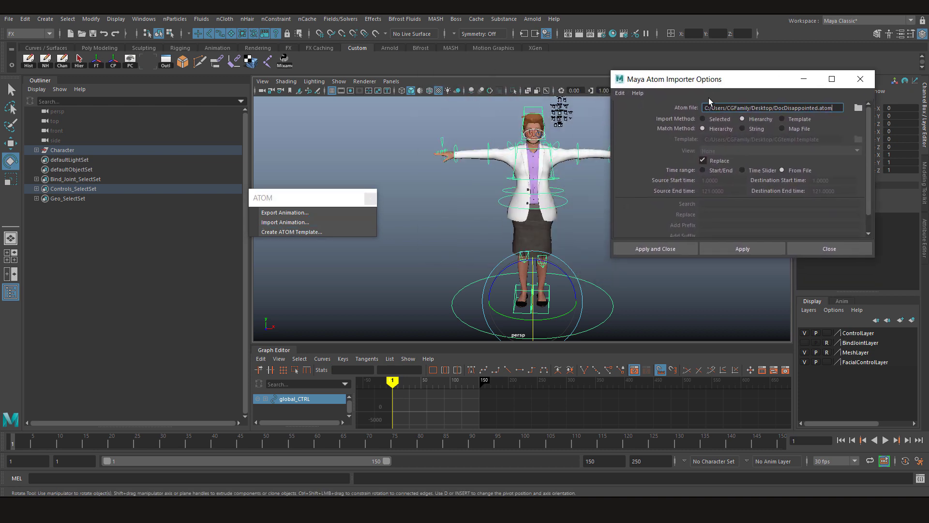
pyautogui.click(855, 108)
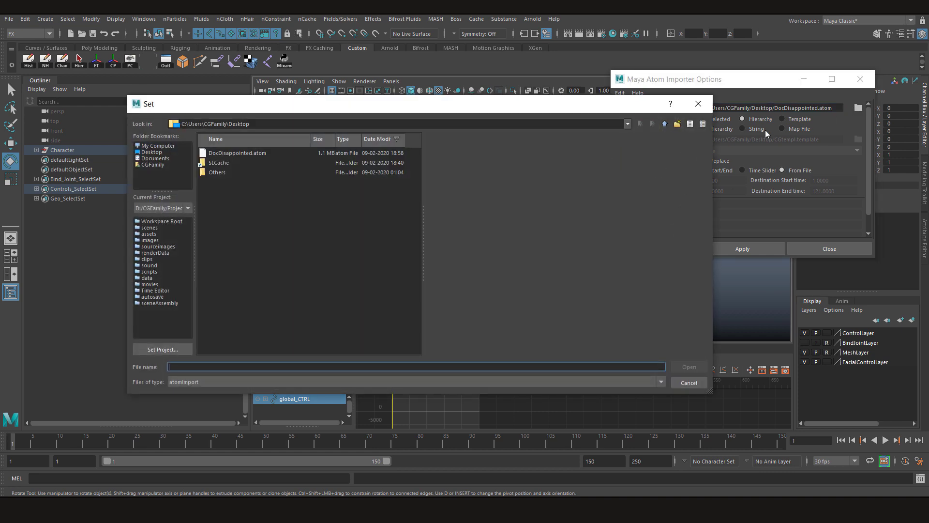
pyautogui.click(218, 154)
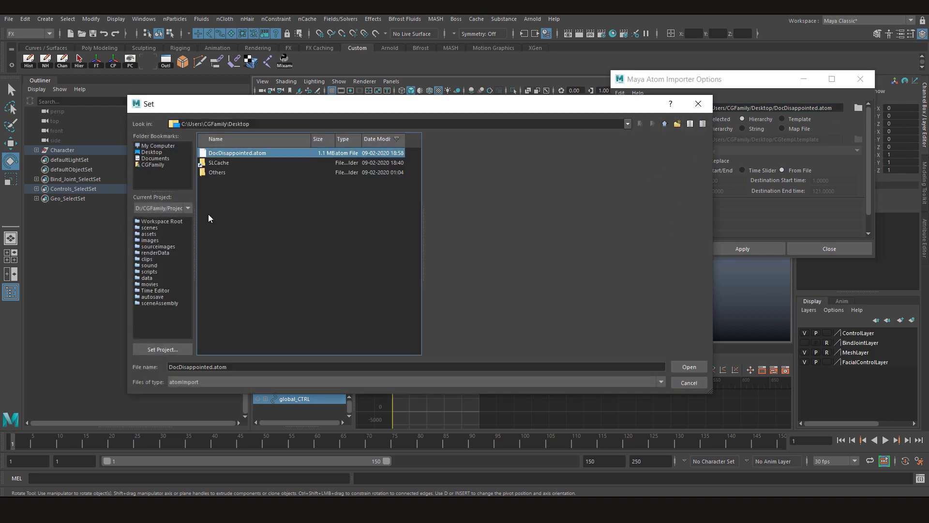
pyautogui.click(683, 367)
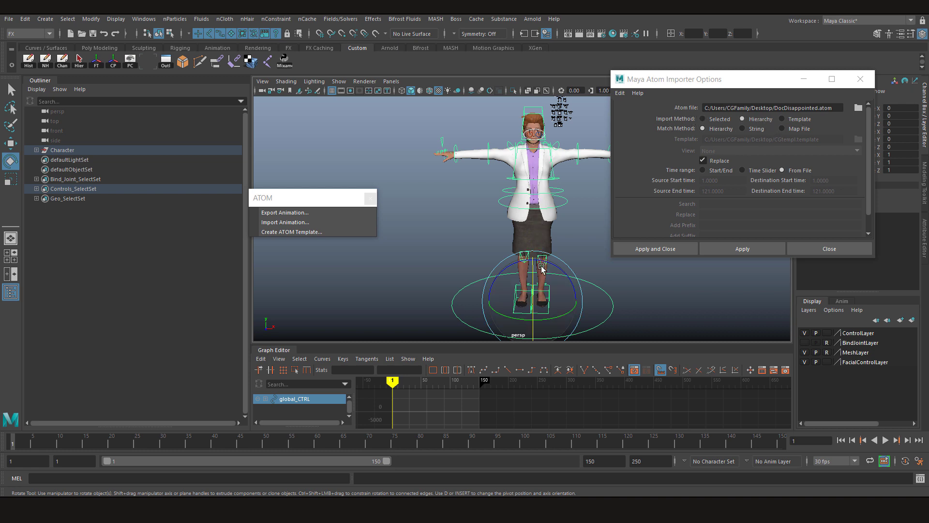
# Try to import the animation with the Template method, using MainDoc.template and its Arms view
pyautogui.click(792, 120)
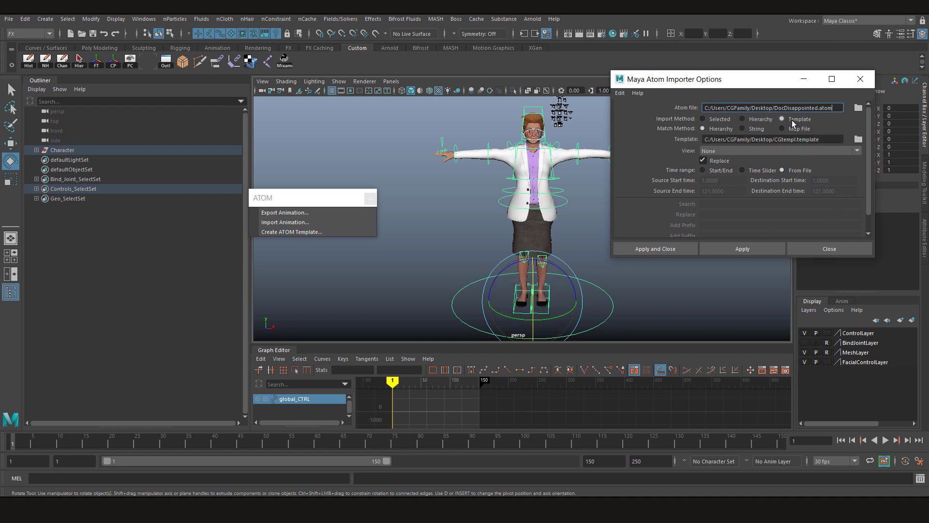
pyautogui.click(859, 139)
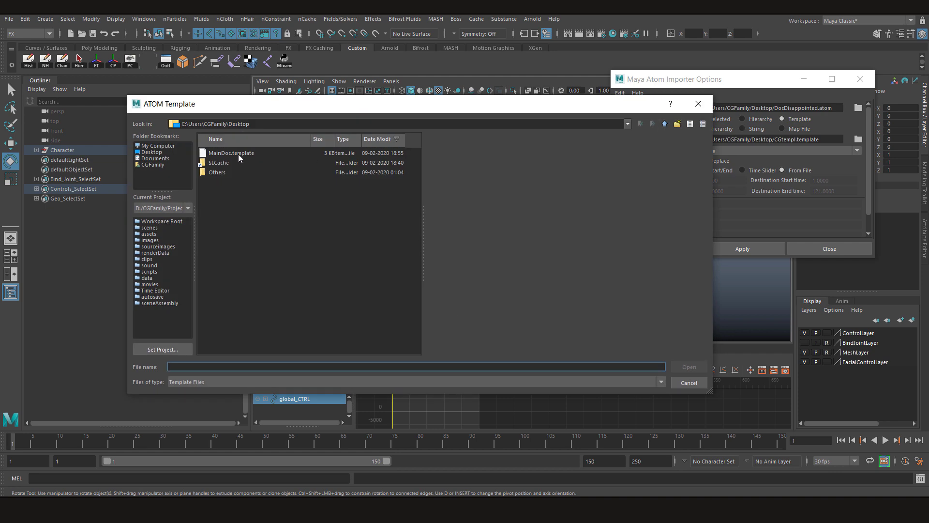
pyautogui.click(236, 154)
pyautogui.click(686, 368)
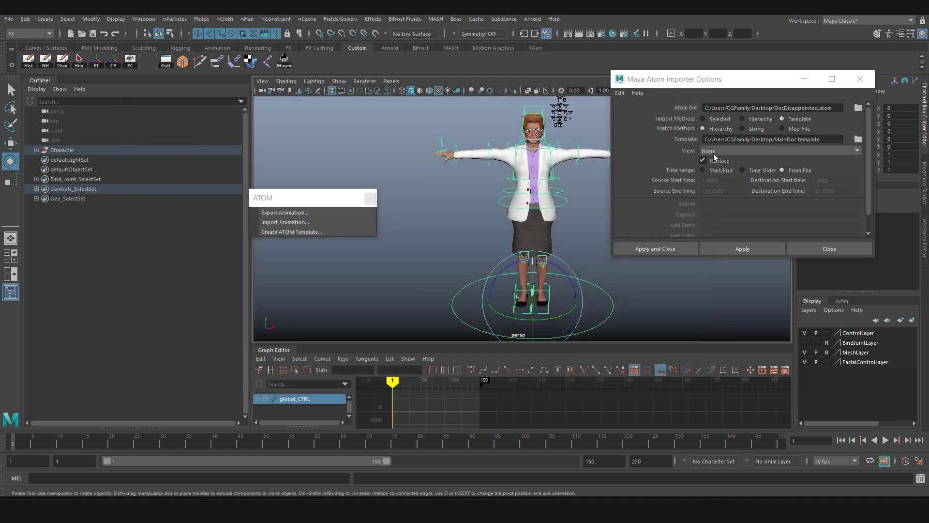
pyautogui.click(715, 152)
pyautogui.click(722, 171)
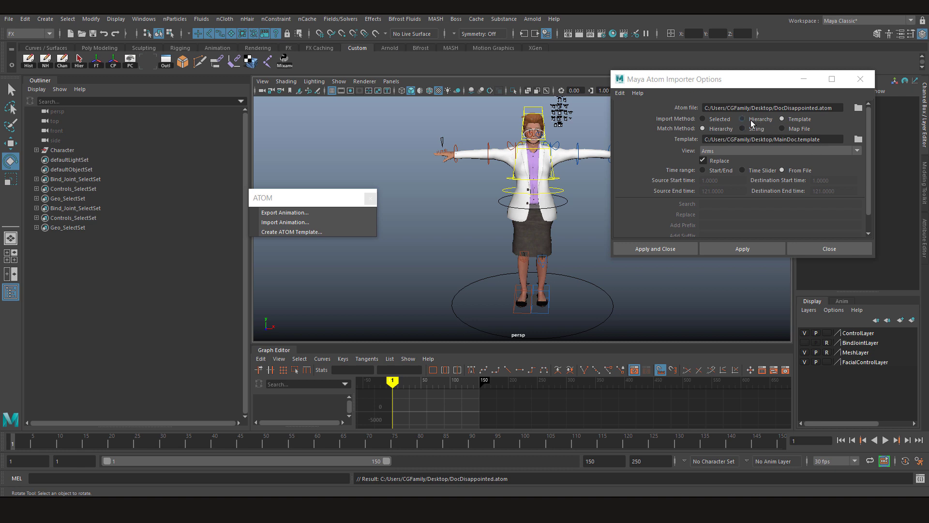
# Import the animation onto the reselected global control with the Hierarchy import method, and close the import options
pyautogui.click(751, 122)
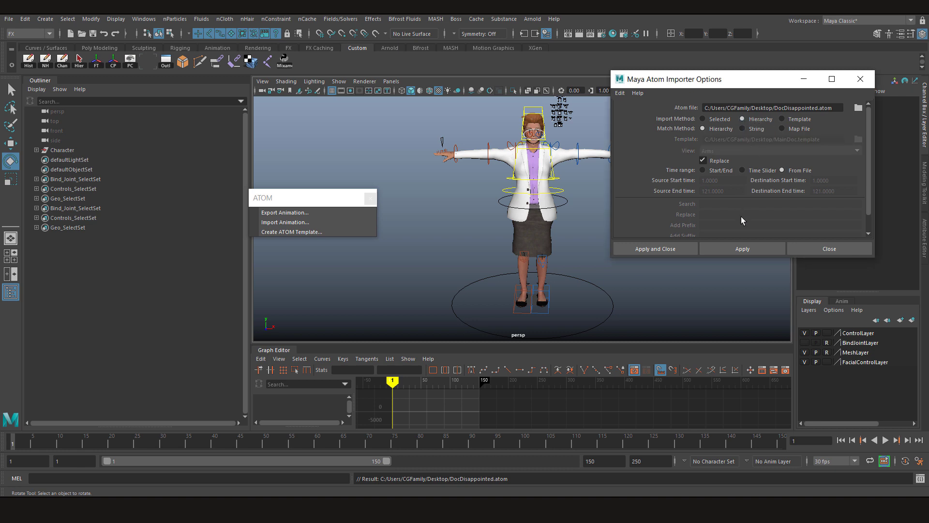
pyautogui.click(457, 291)
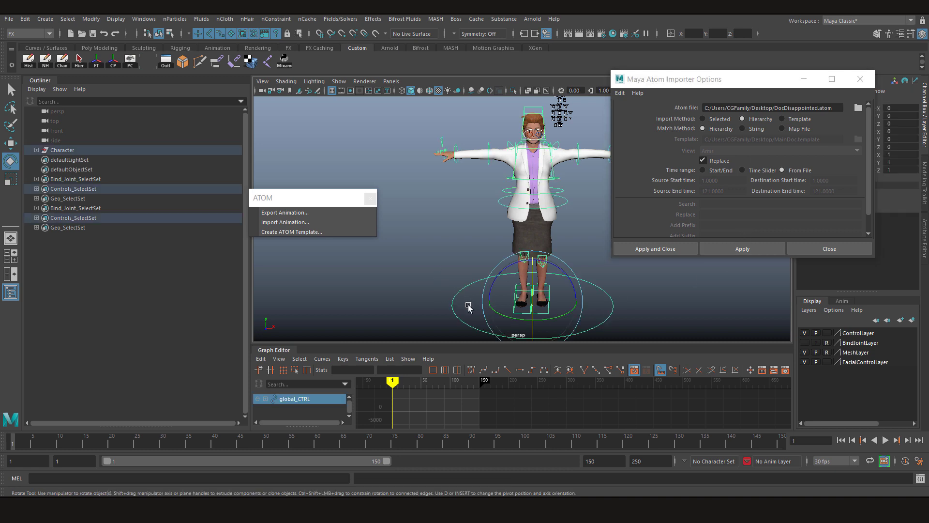
pyautogui.click(717, 255)
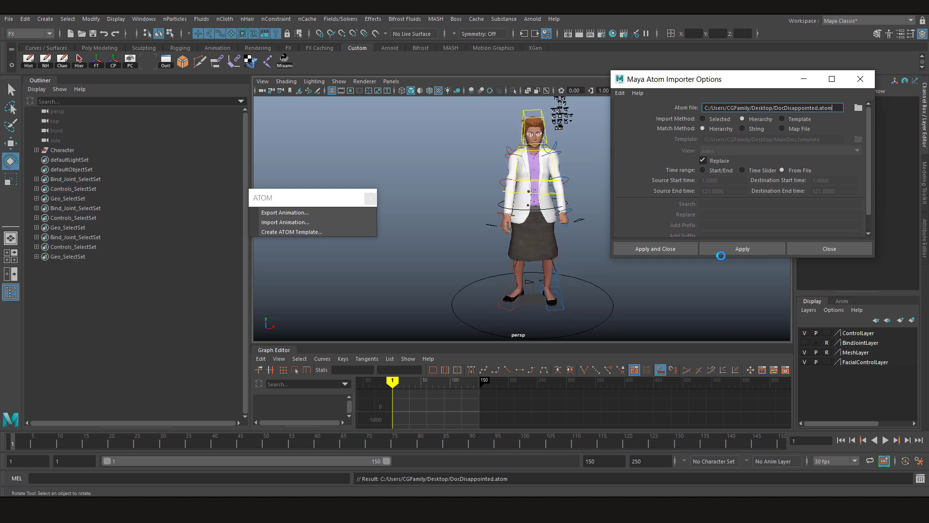
pyautogui.click(832, 251)
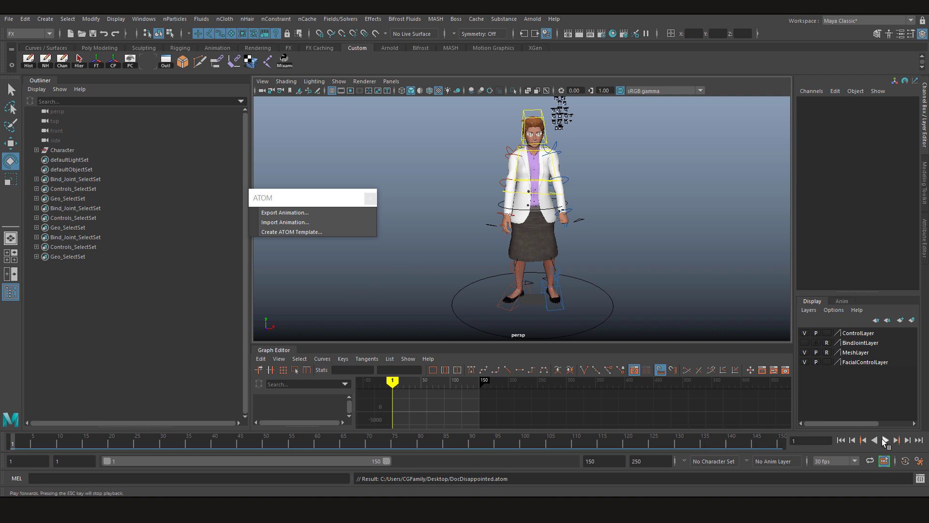
# Play back the imported animation on the female character and stop the playback
pyautogui.click(885, 441)
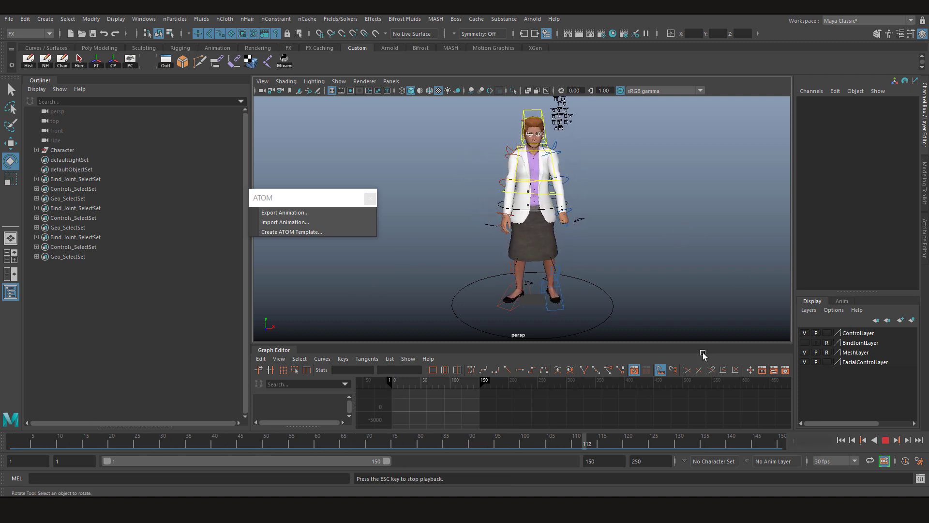
pyautogui.click(886, 442)
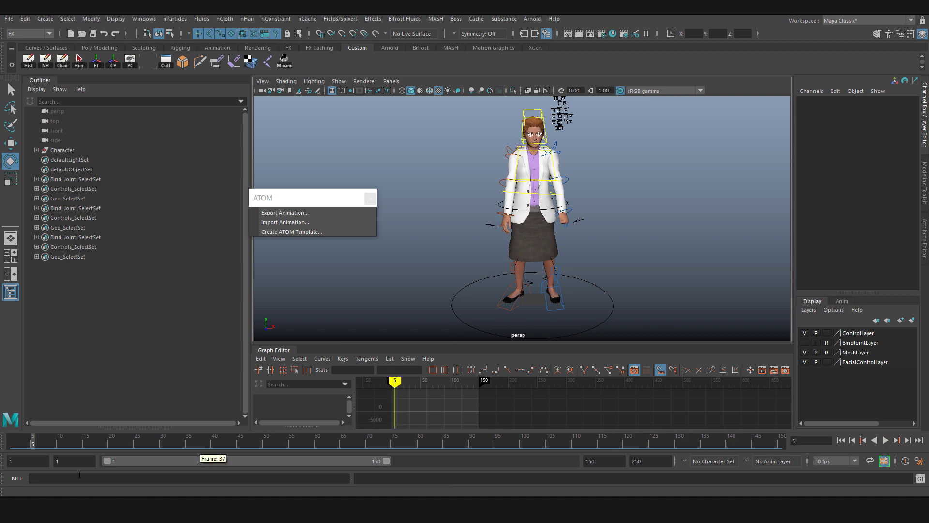
# Display the animation layers and look over the include options of the ATOM exporter
pyautogui.click(842, 301)
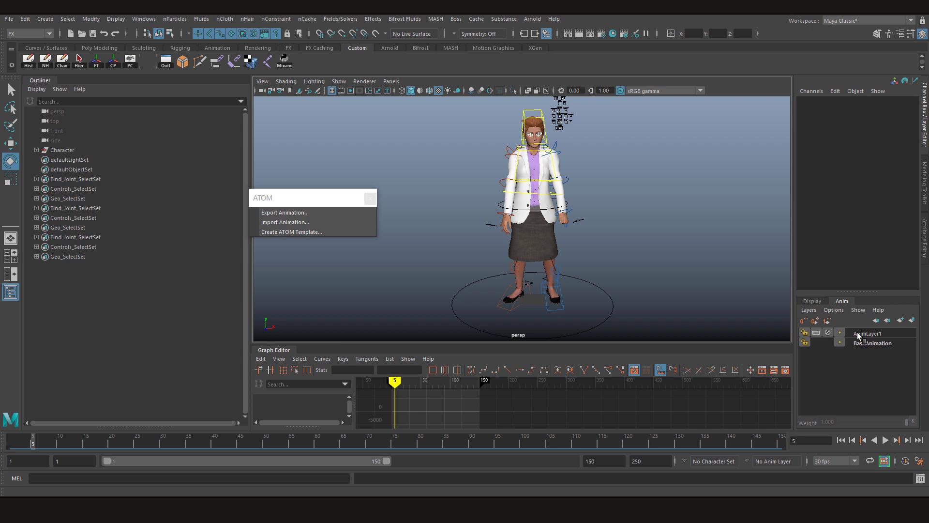
pyautogui.click(279, 216)
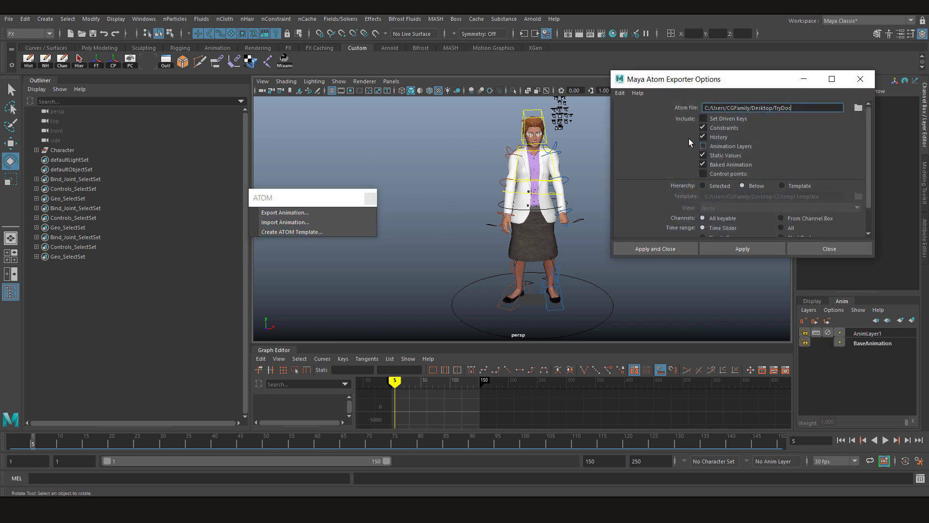
pyautogui.click(860, 79)
# Select AnimLayer1, scrub to frame 3 and examine the keys on the character's controls
pyautogui.click(873, 334)
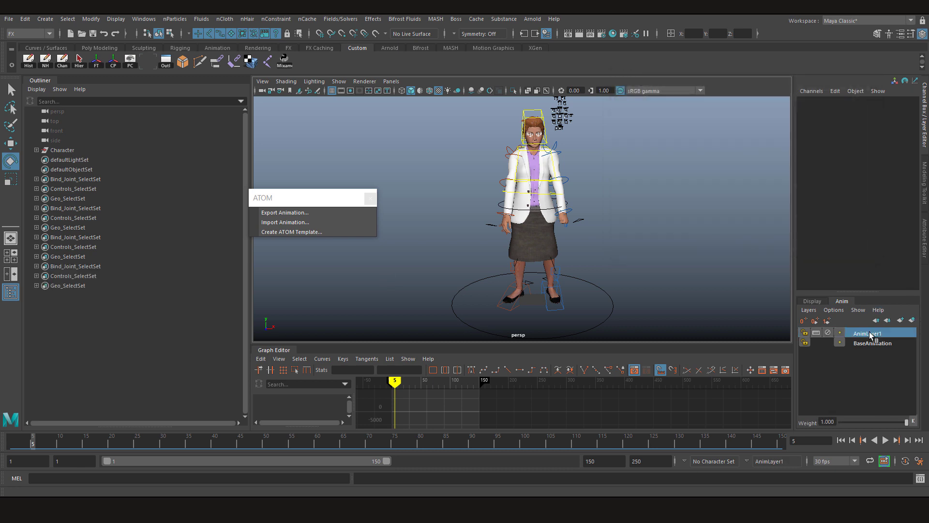
pyautogui.click(516, 173)
pyautogui.click(14, 446)
pyautogui.moveTo(13, 447); pyautogui.dragTo(21, 448)
pyautogui.moveTo(434, 103); pyautogui.dragTo(680, 300)
pyautogui.click(715, 314)
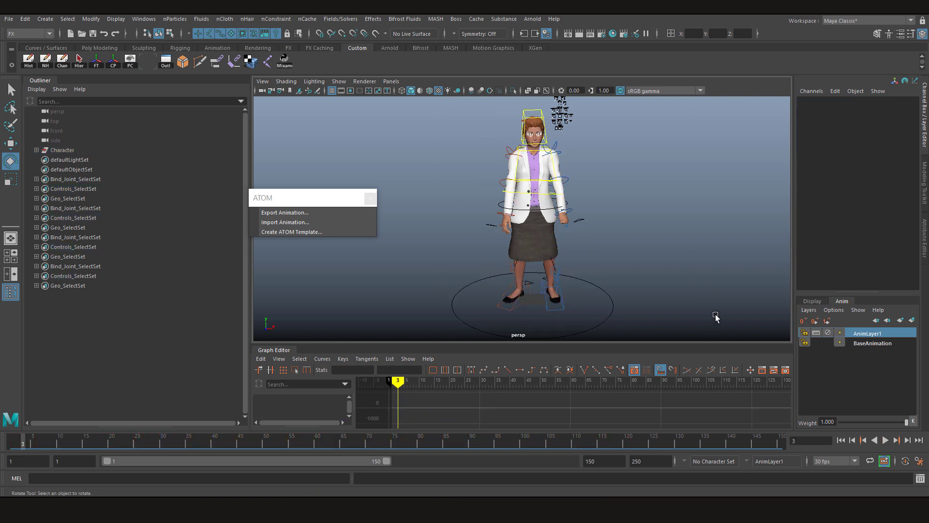
# Review the ATOM export options again and close them without exporting
pyautogui.click(281, 213)
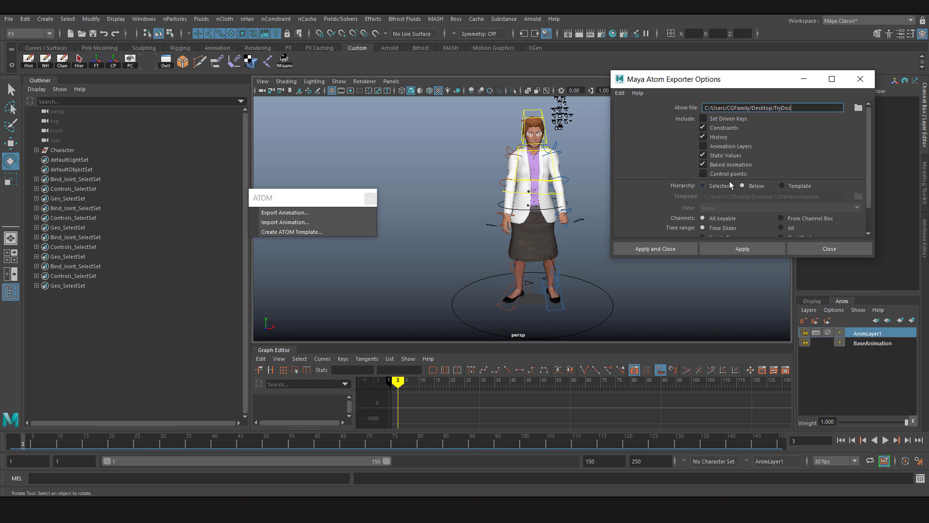
pyautogui.click(809, 252)
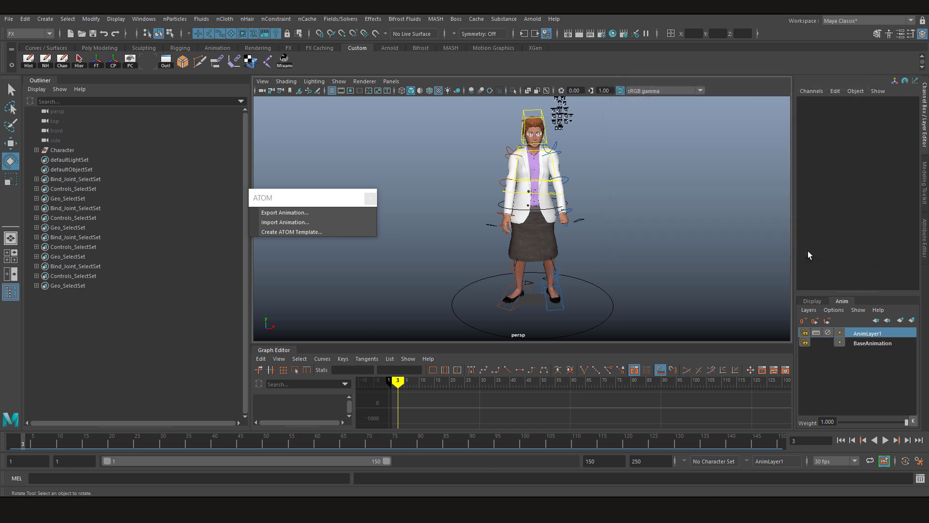